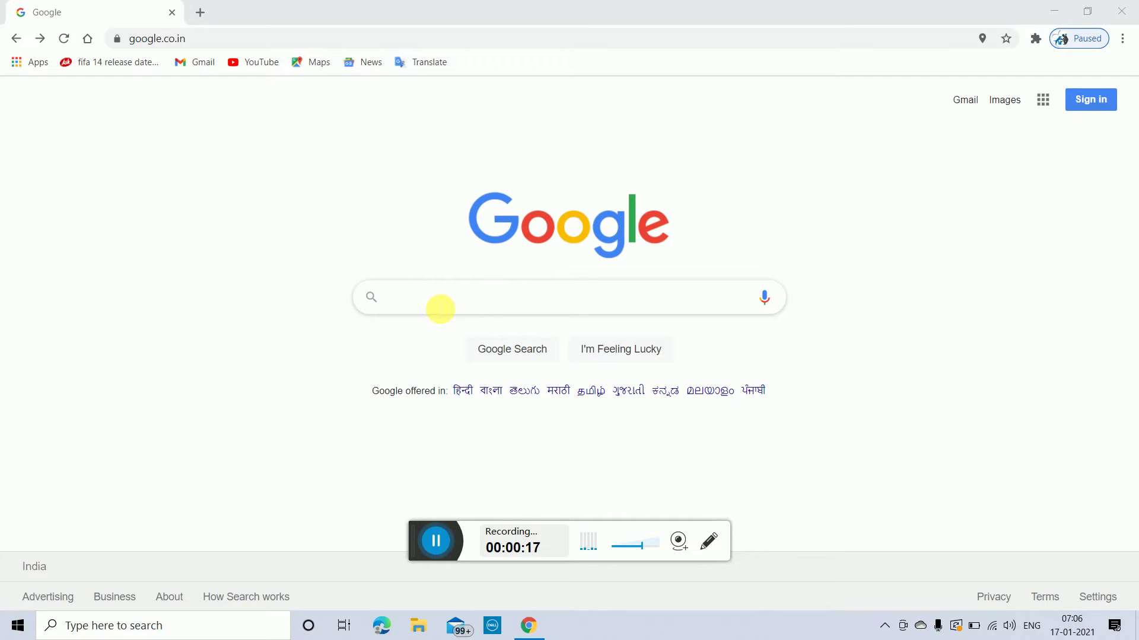
# Step: Search Google for 'manav sampada uttar pradesh' and open the Manav Sampada portal result
pyautogui.click(440, 308)
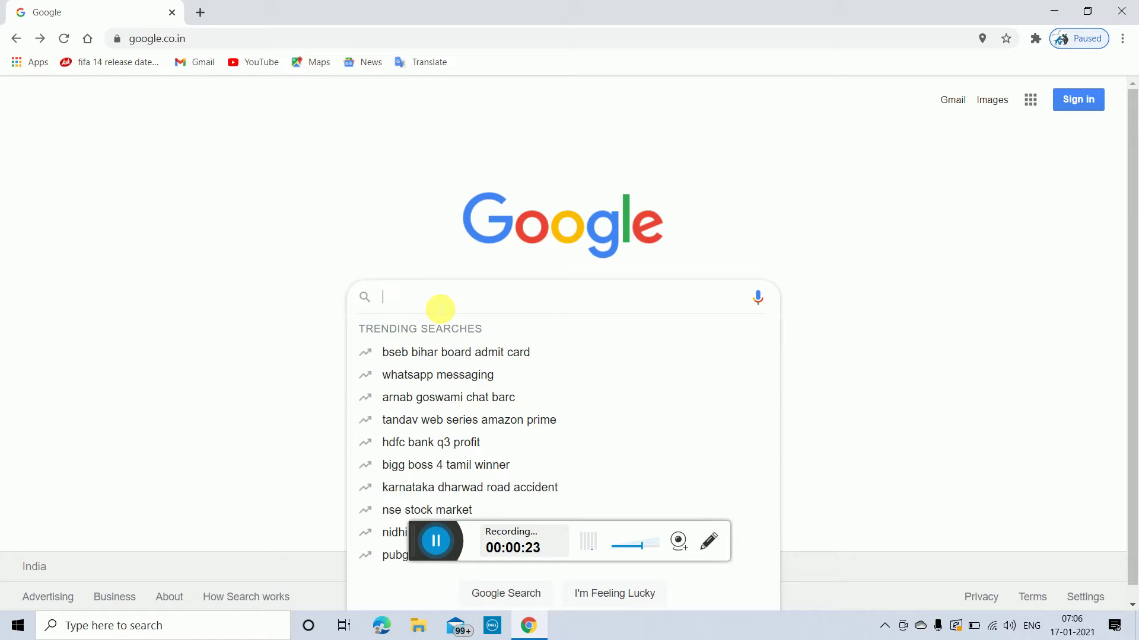
pyautogui.click(802, 185)
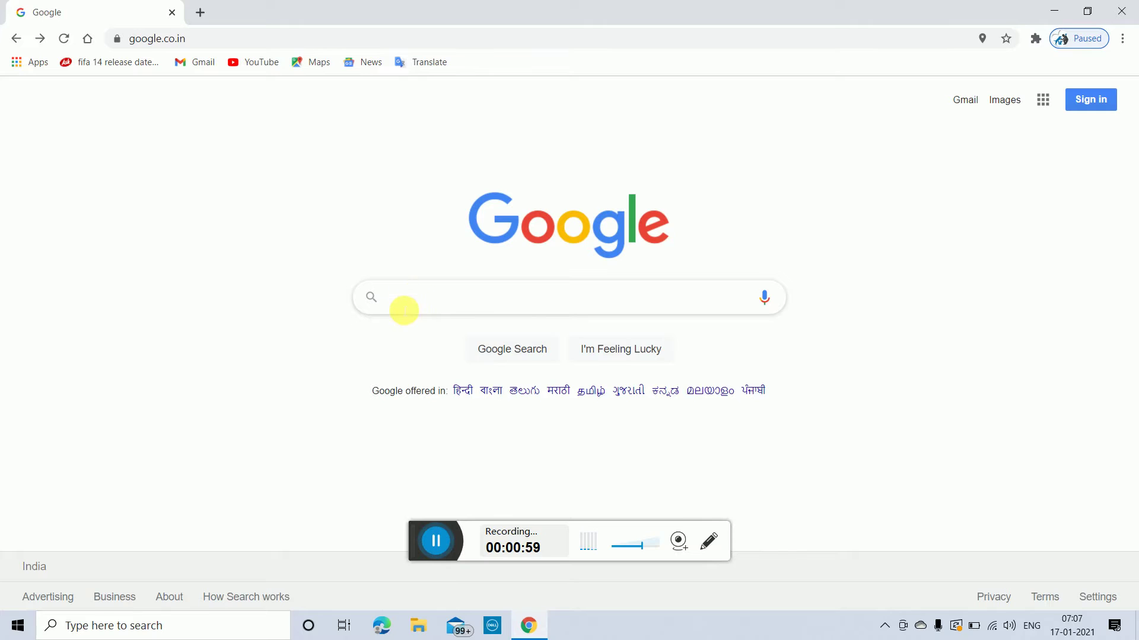
pyautogui.click(403, 308)
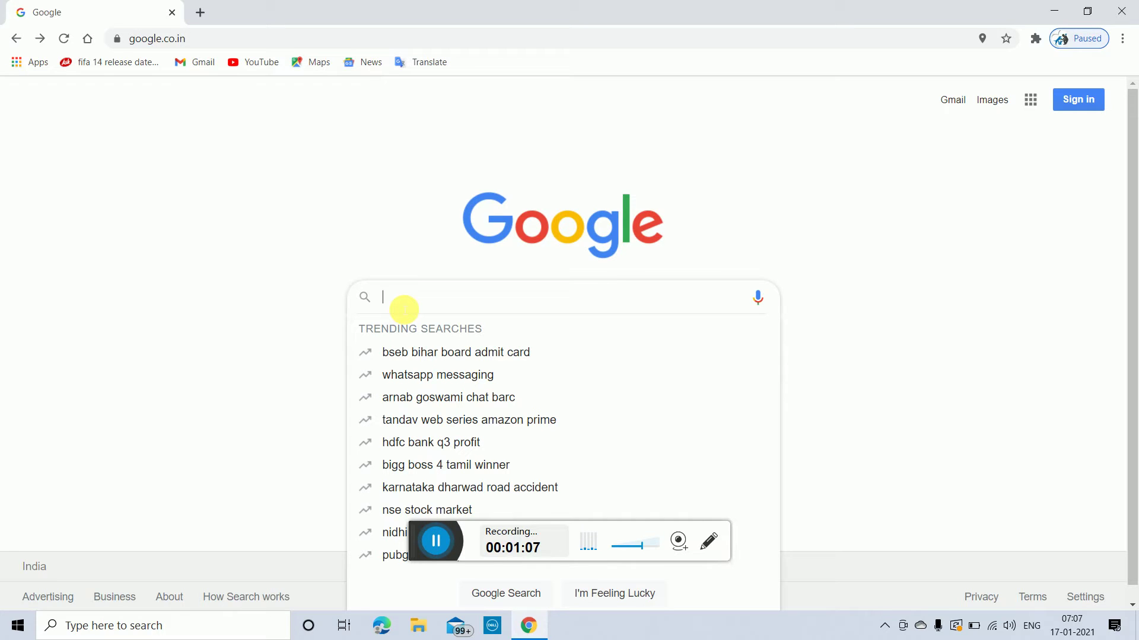
pyautogui.write('manav')
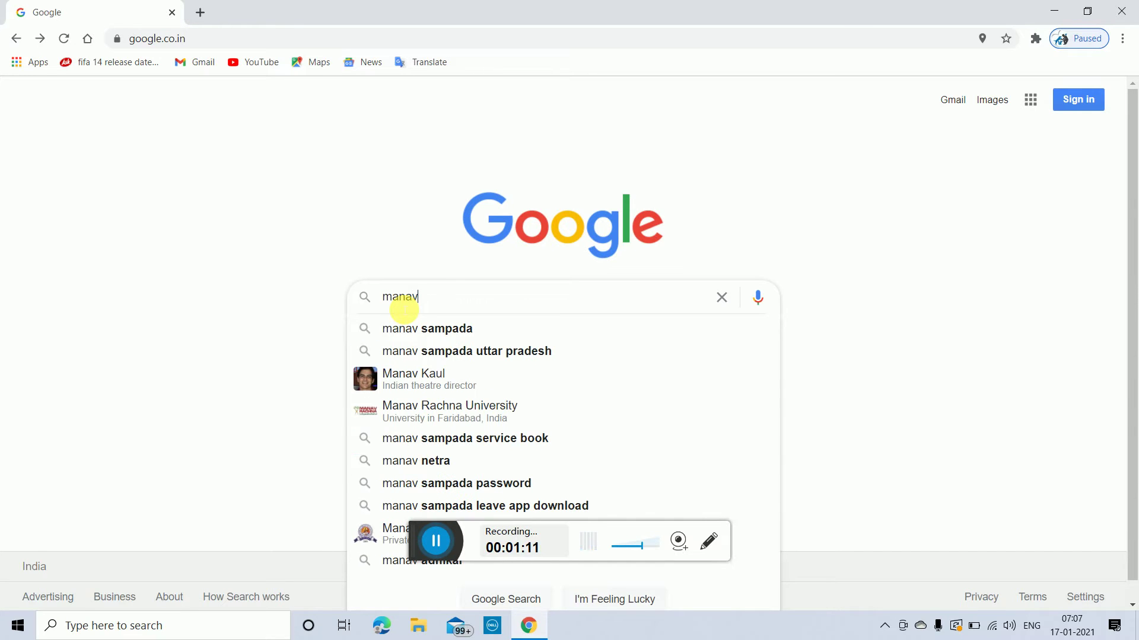
pyautogui.click(442, 351)
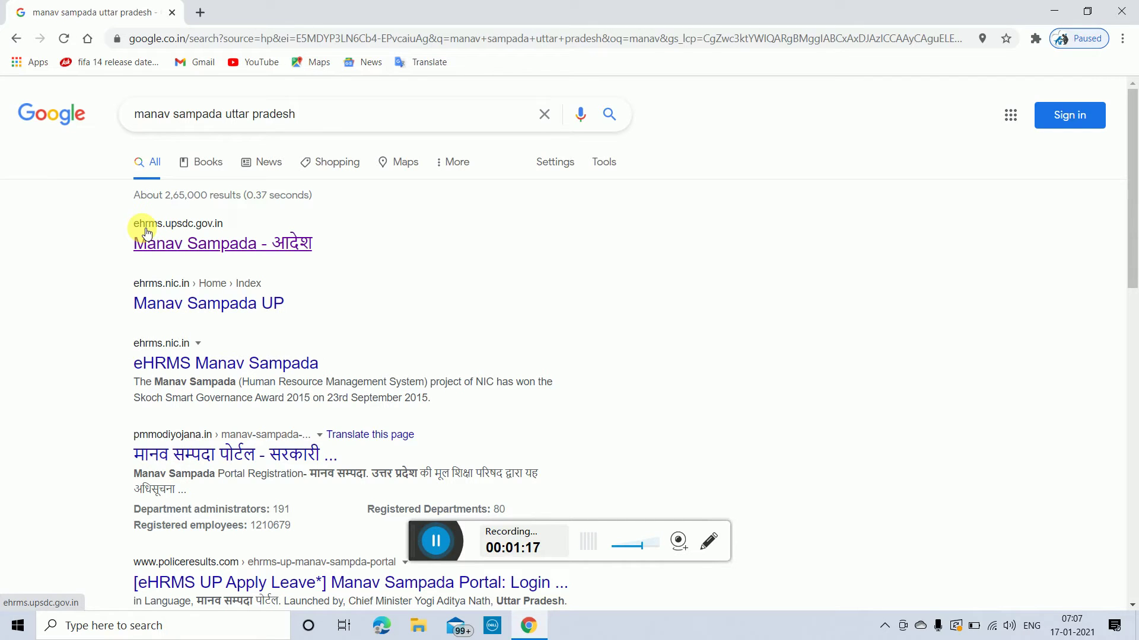
pyautogui.click(176, 228)
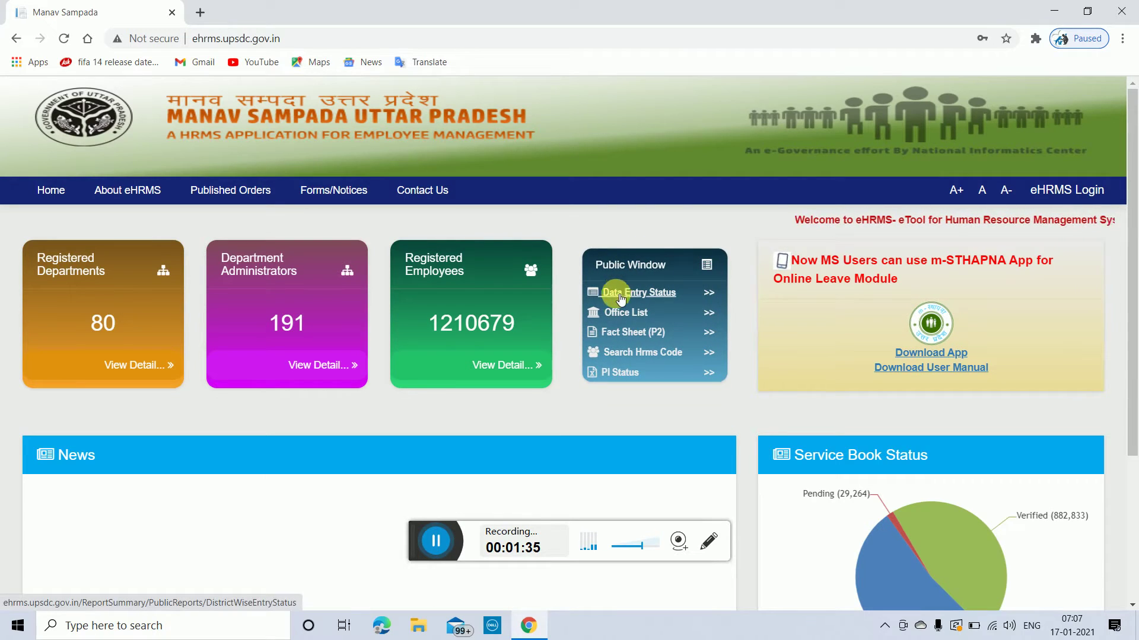
# Step: Open the Fact Sheet (P2) search and choose ANIMAL HUSBANDRY as department and directorate
pyautogui.click(615, 333)
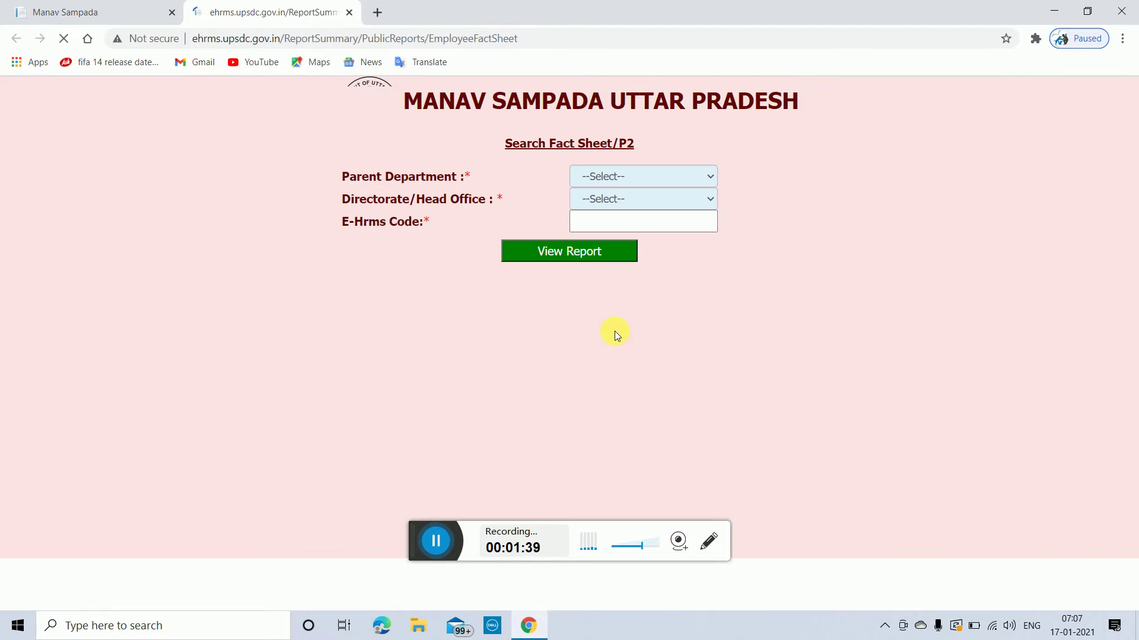
pyautogui.click(713, 177)
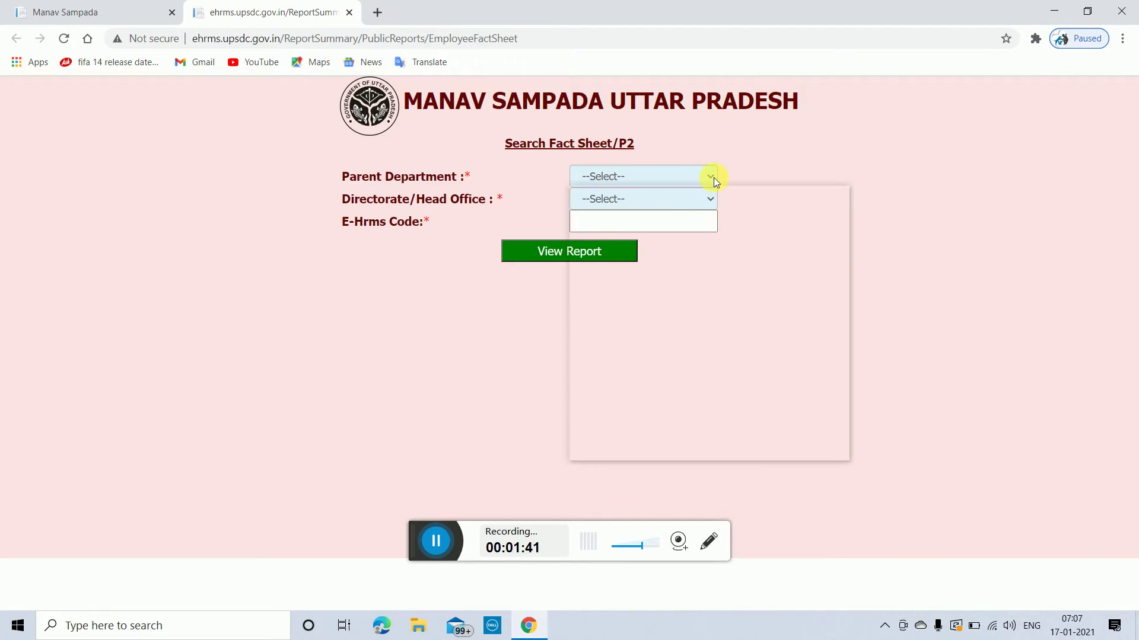
pyautogui.click(612, 248)
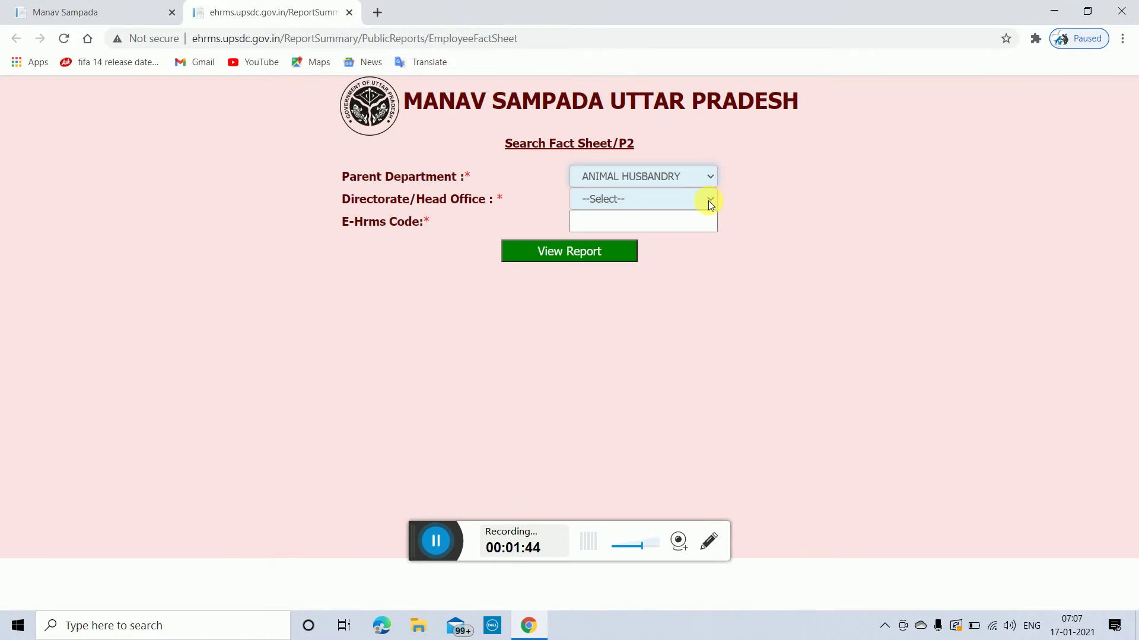
pyautogui.click(708, 200)
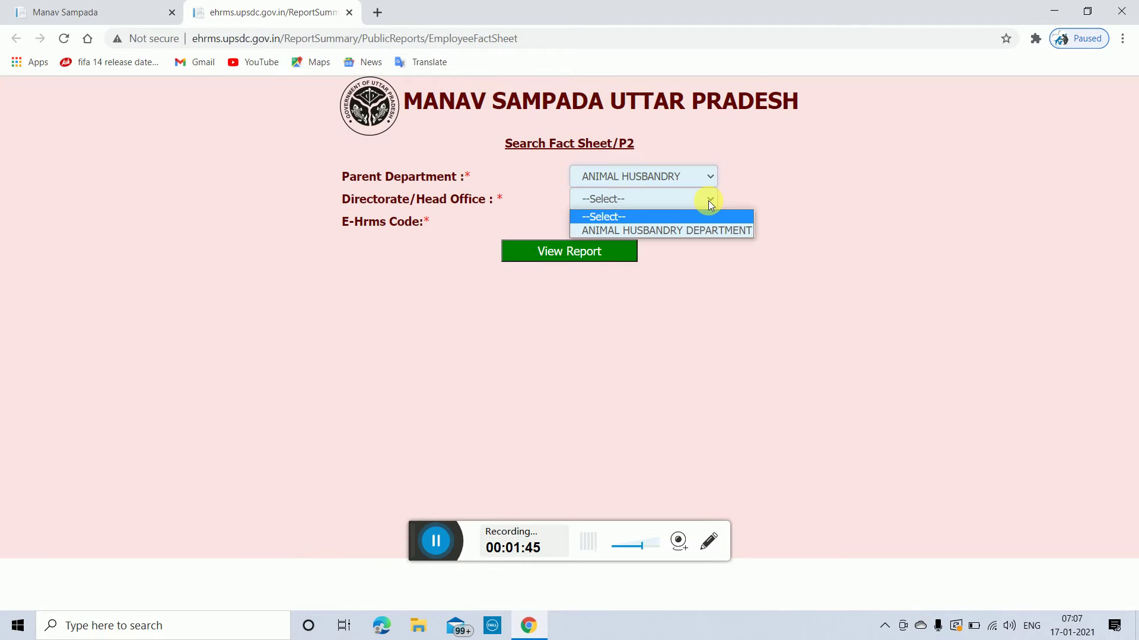
pyautogui.click(674, 231)
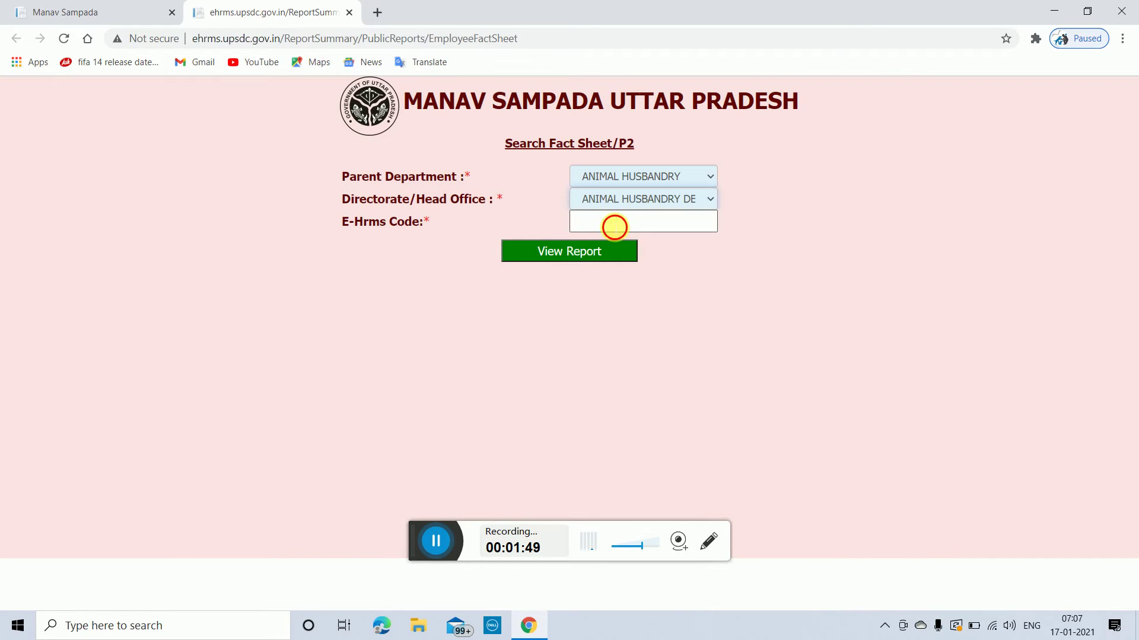
pyautogui.click(615, 227)
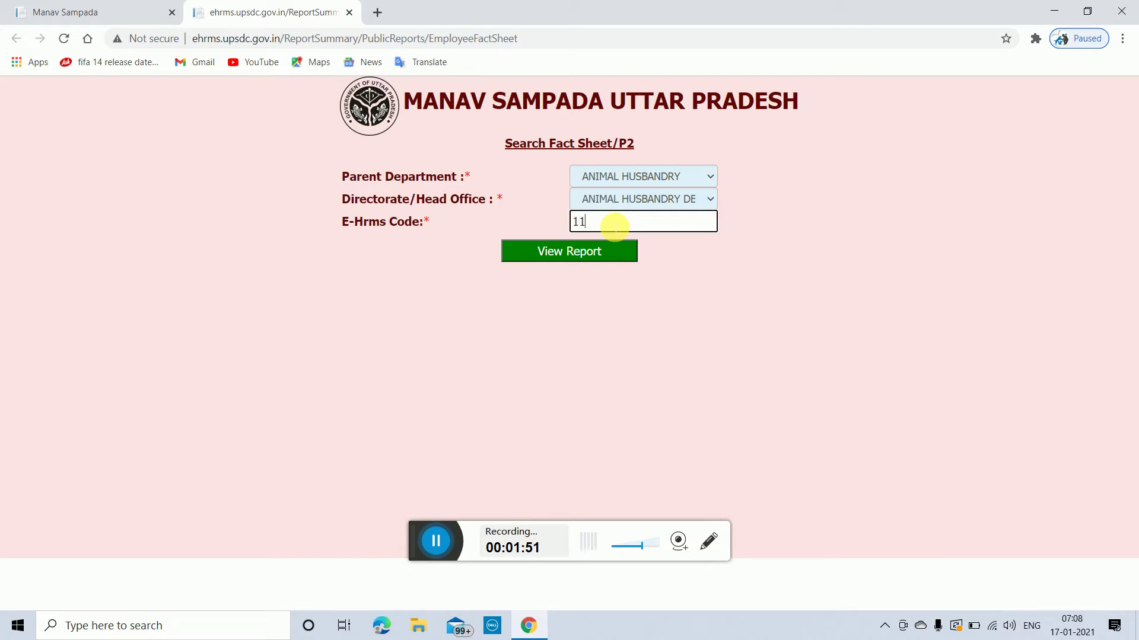
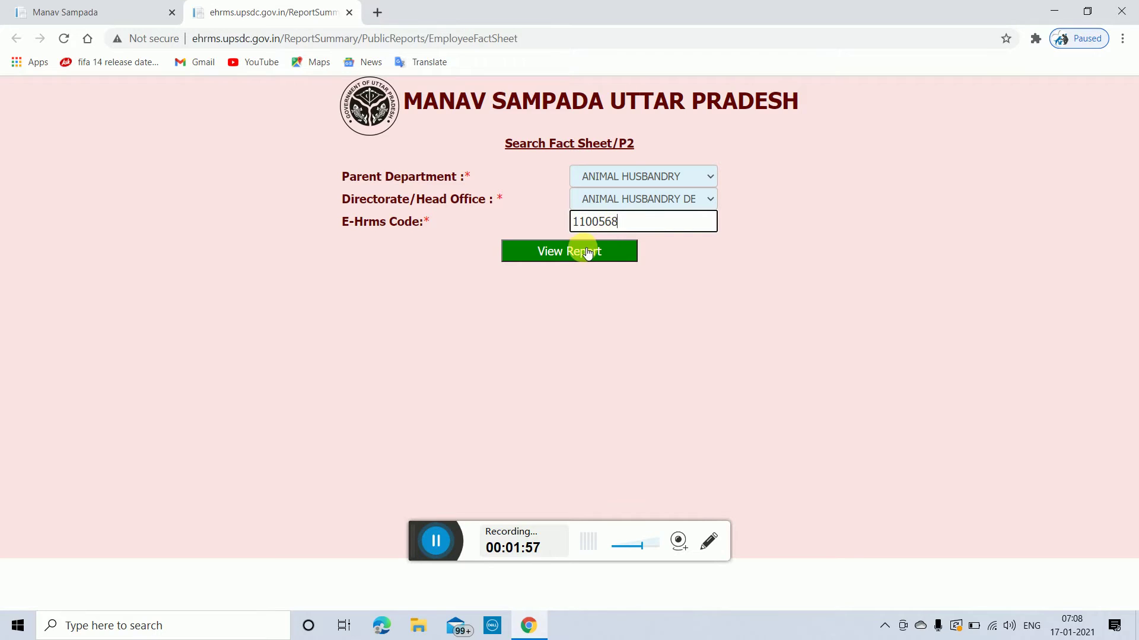
pyautogui.click(583, 251)
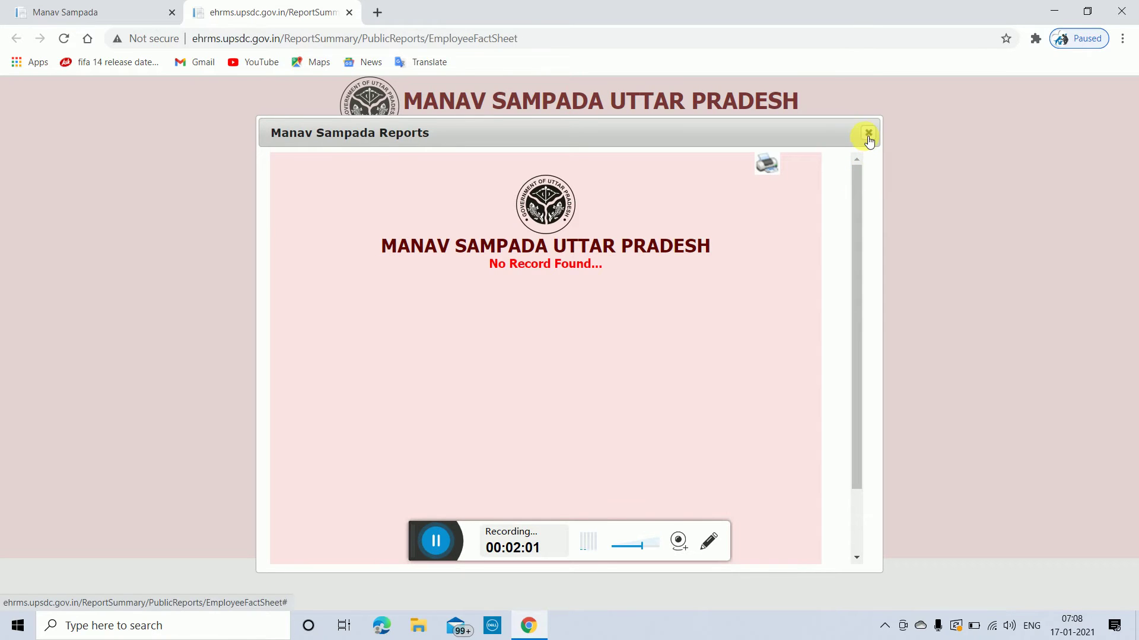
pyautogui.click(868, 133)
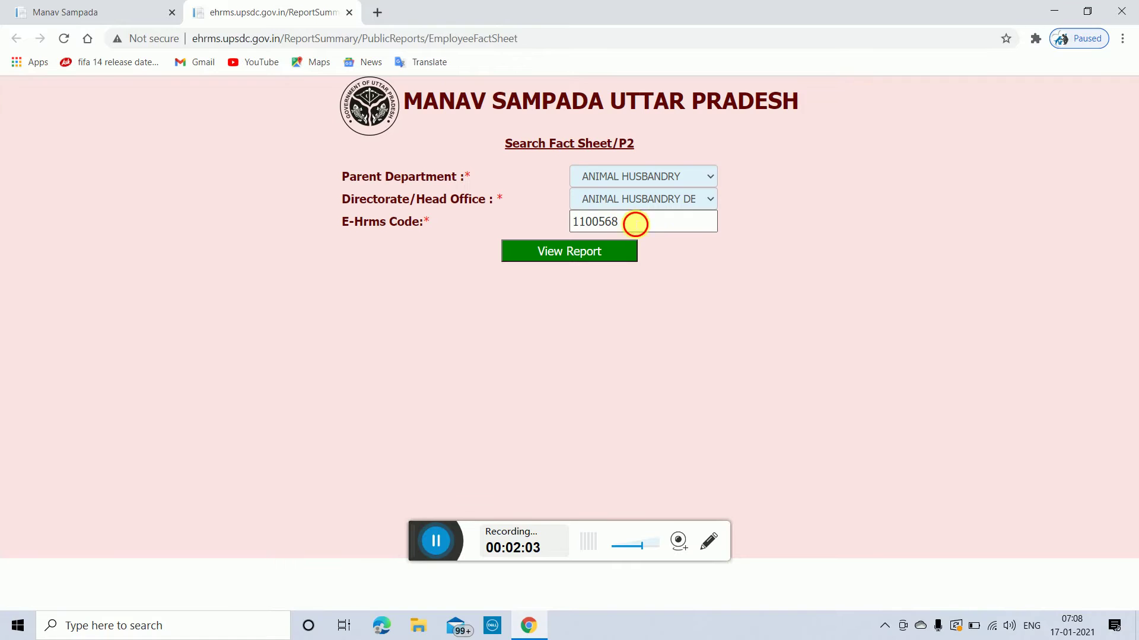
pyautogui.click(635, 224)
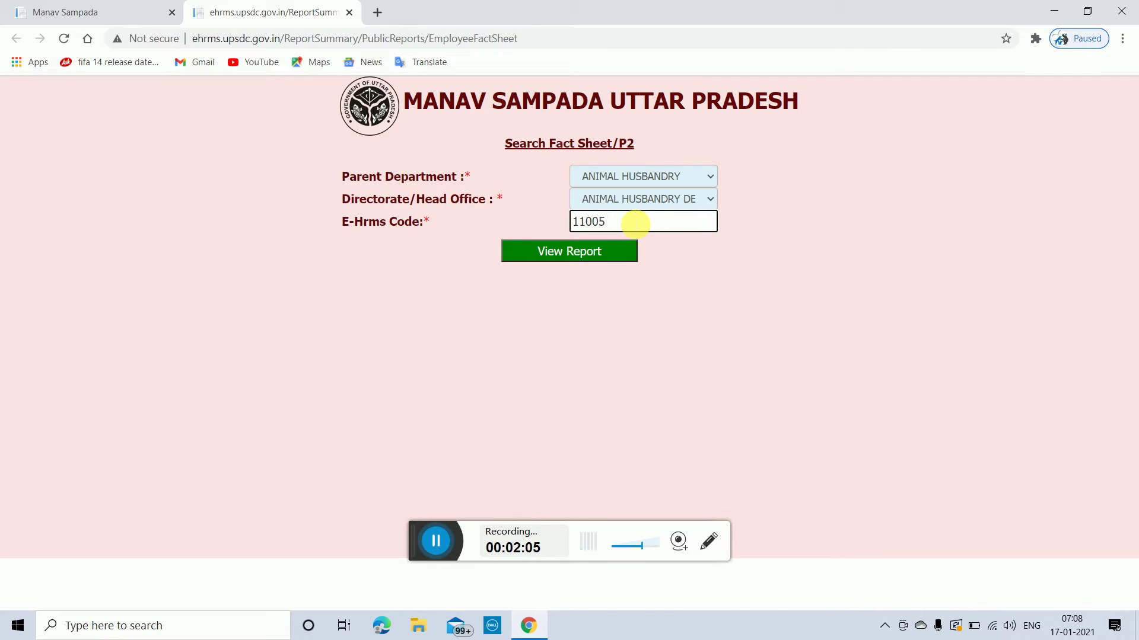
pyautogui.write('86')
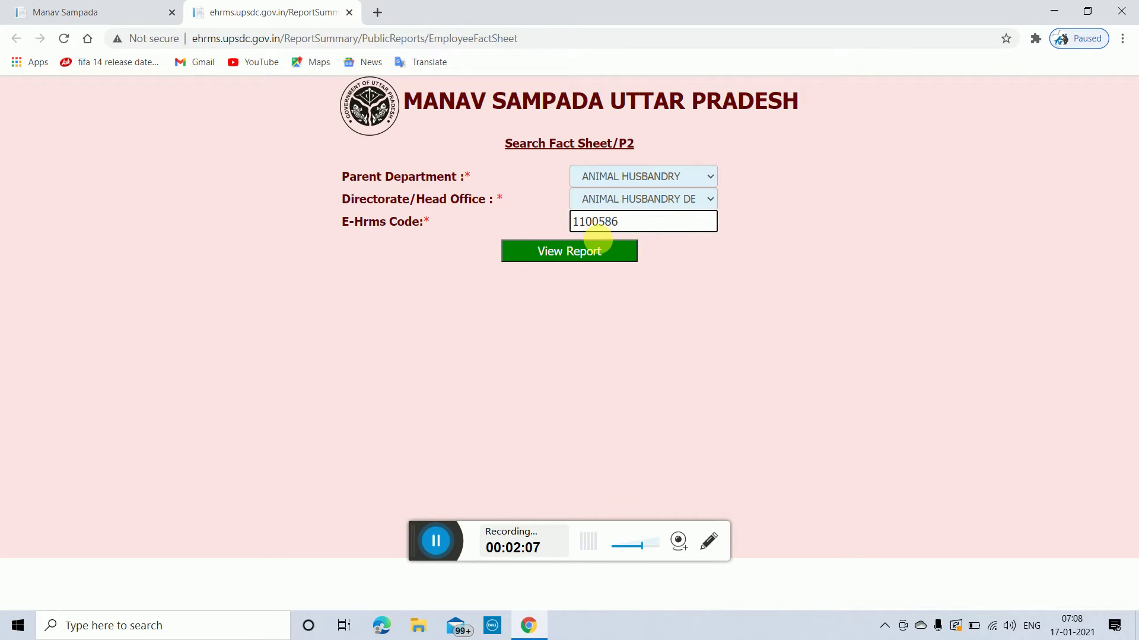
pyautogui.click(595, 251)
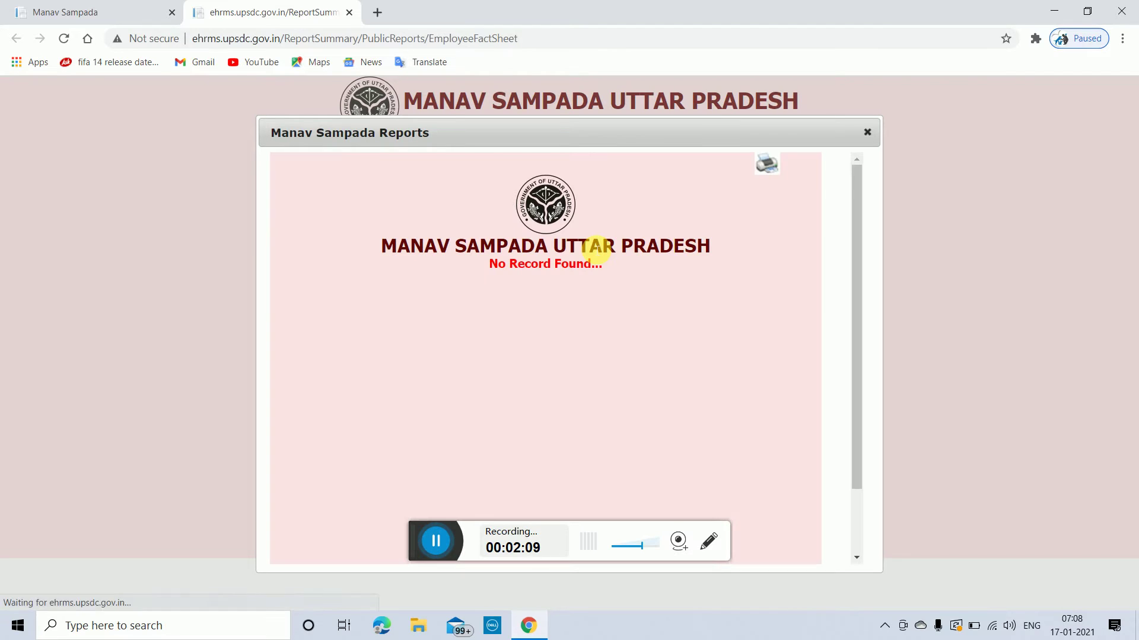
pyautogui.click(867, 132)
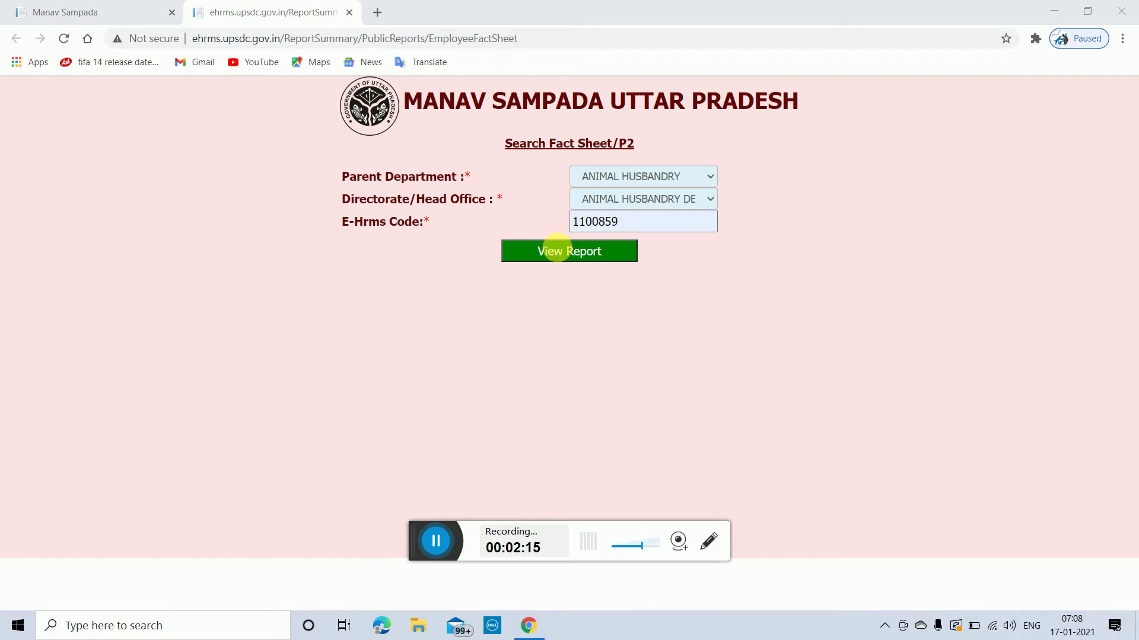
# Step: Generate the fact sheet and read the Harnahi, Gorakhpur posting, qualifications and posting history
pyautogui.click(557, 249)
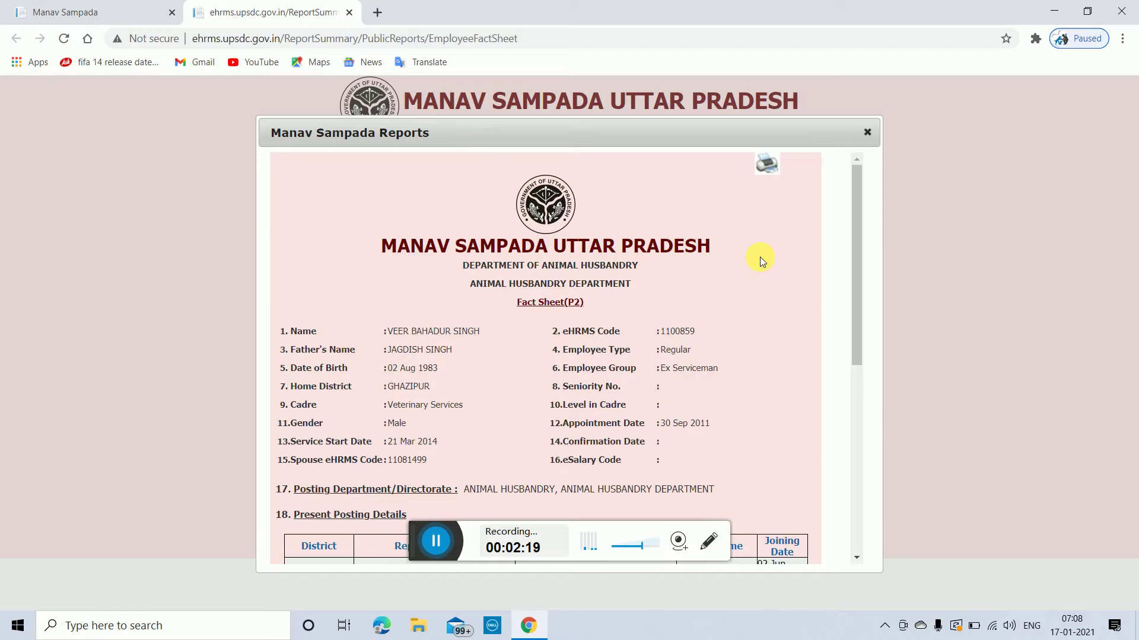
pyautogui.scroll(-1, 760, 258)
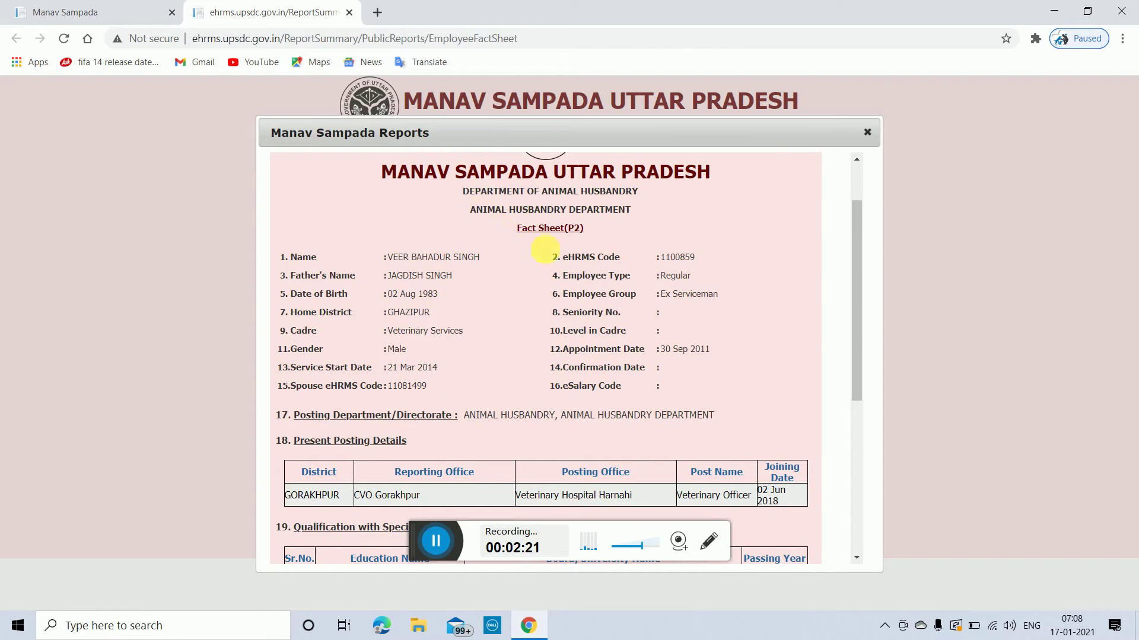
pyautogui.scroll(-1, 492, 382)
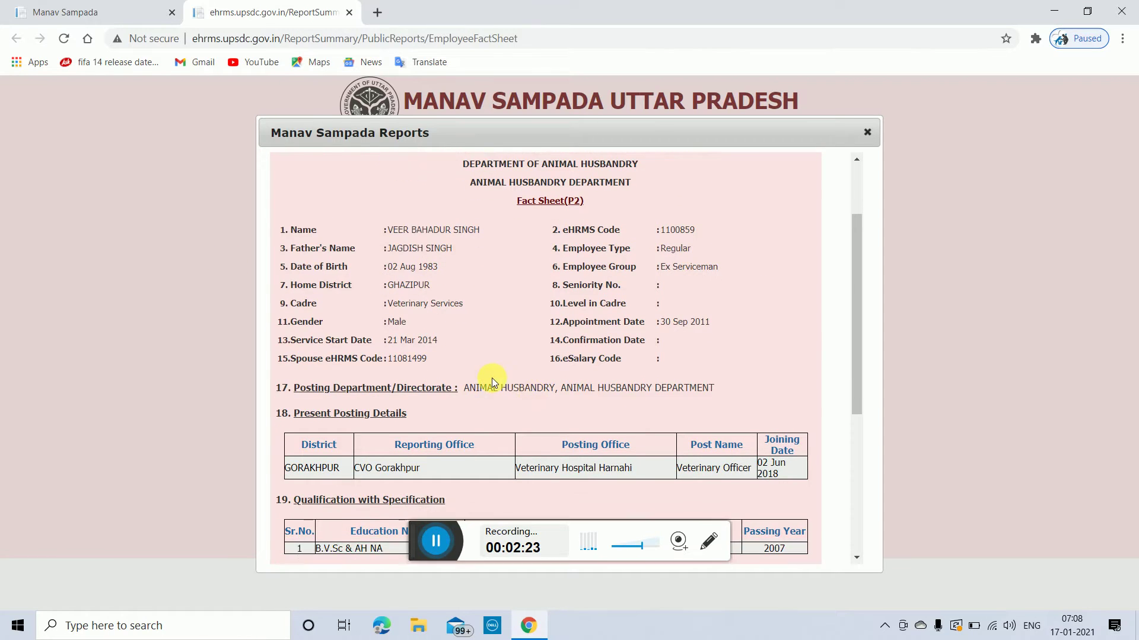
pyautogui.scroll(-2, 492, 383)
pyautogui.scroll(4, 469, 332)
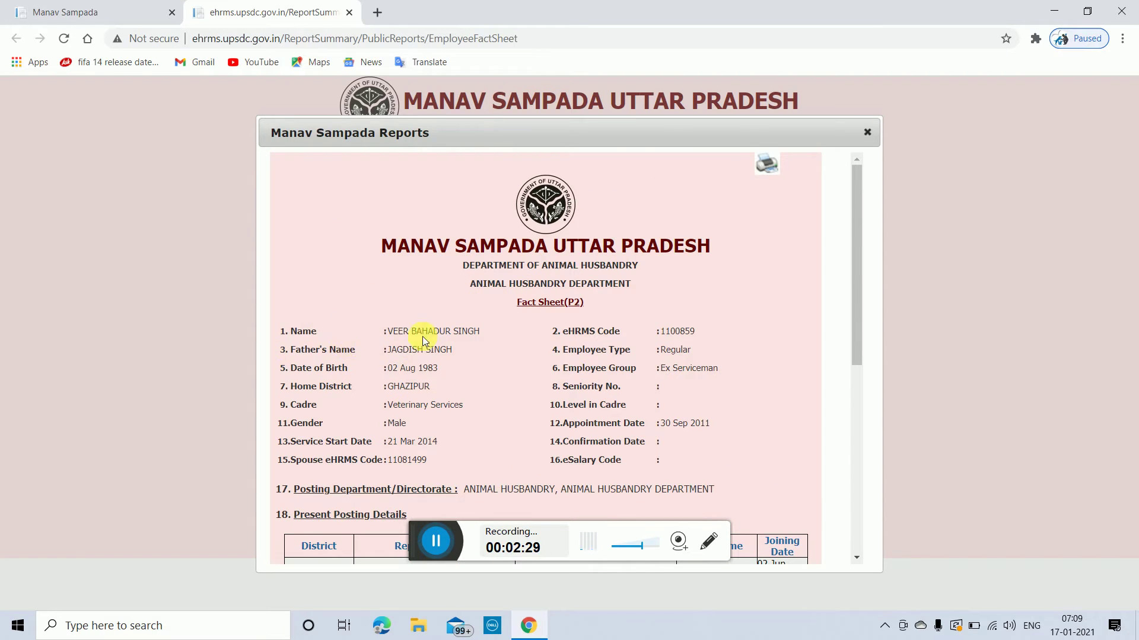
pyautogui.scroll(-1, 514, 383)
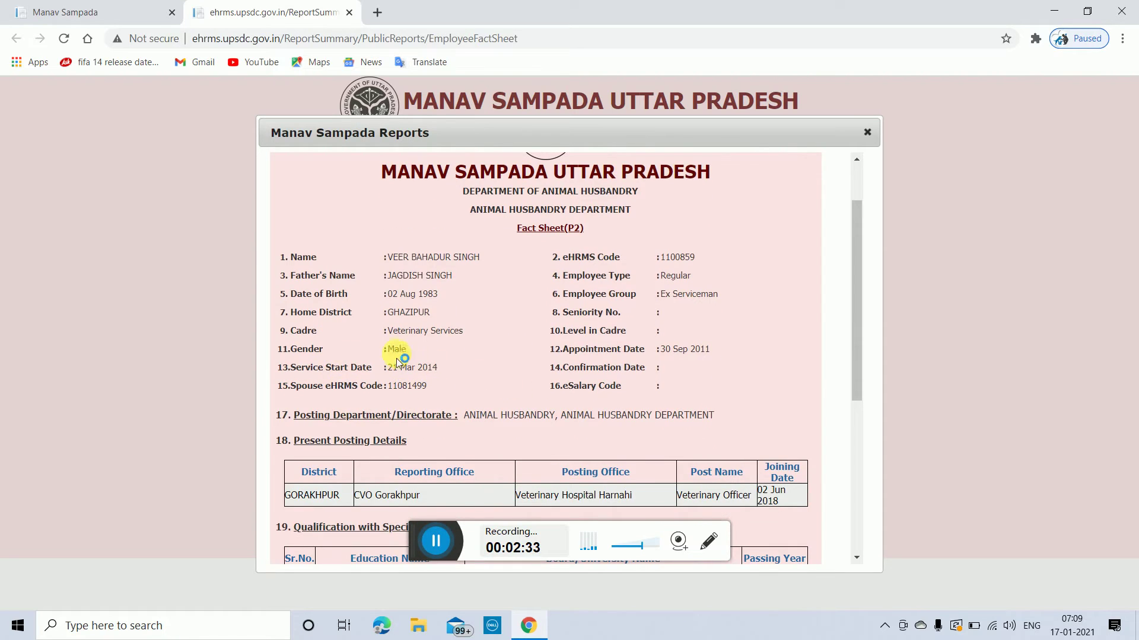
pyautogui.scroll(-1, 617, 383)
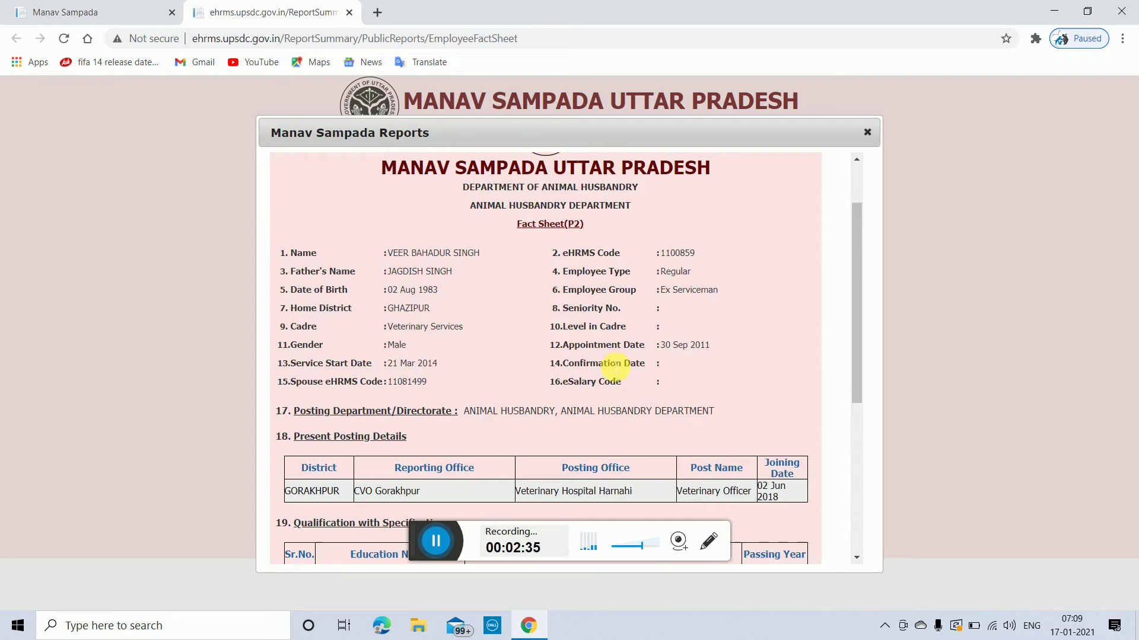
pyautogui.scroll(-1, 359, 334)
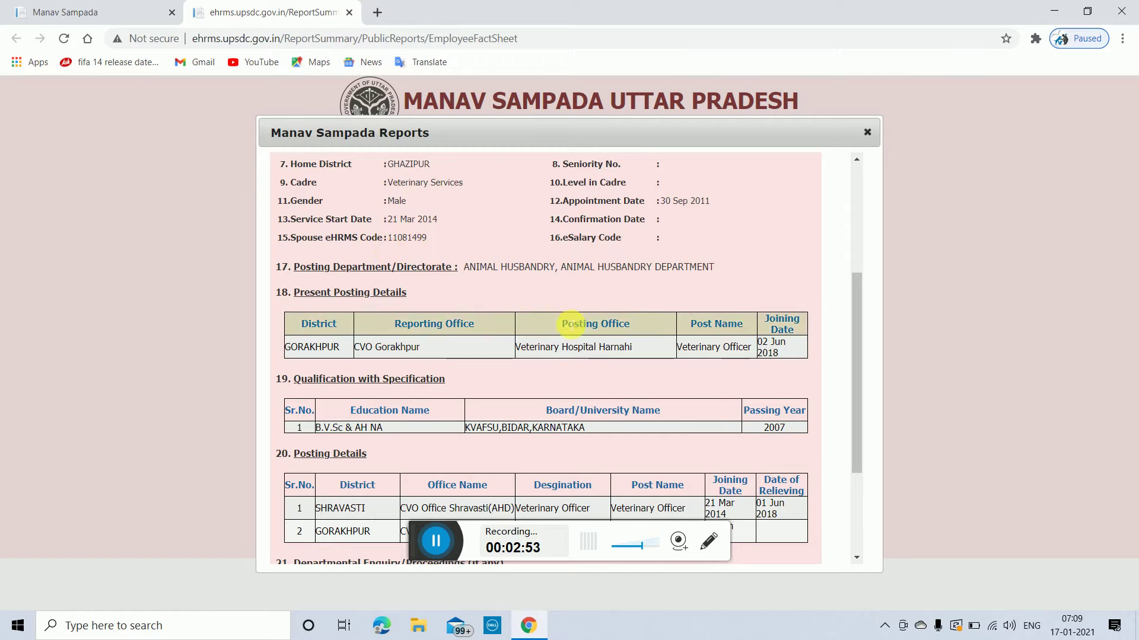
pyautogui.scroll(-1, 442, 344)
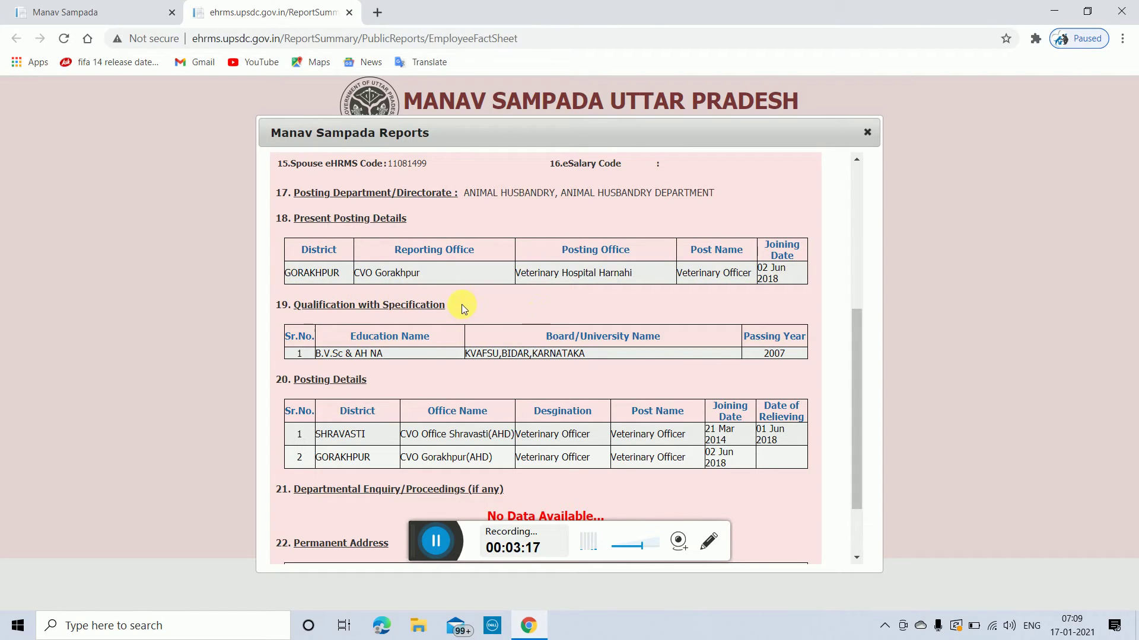
# Step: Scroll through the Fact Sheet (P2) report sections and back up toward its header
pyautogui.scroll(-1, 462, 305)
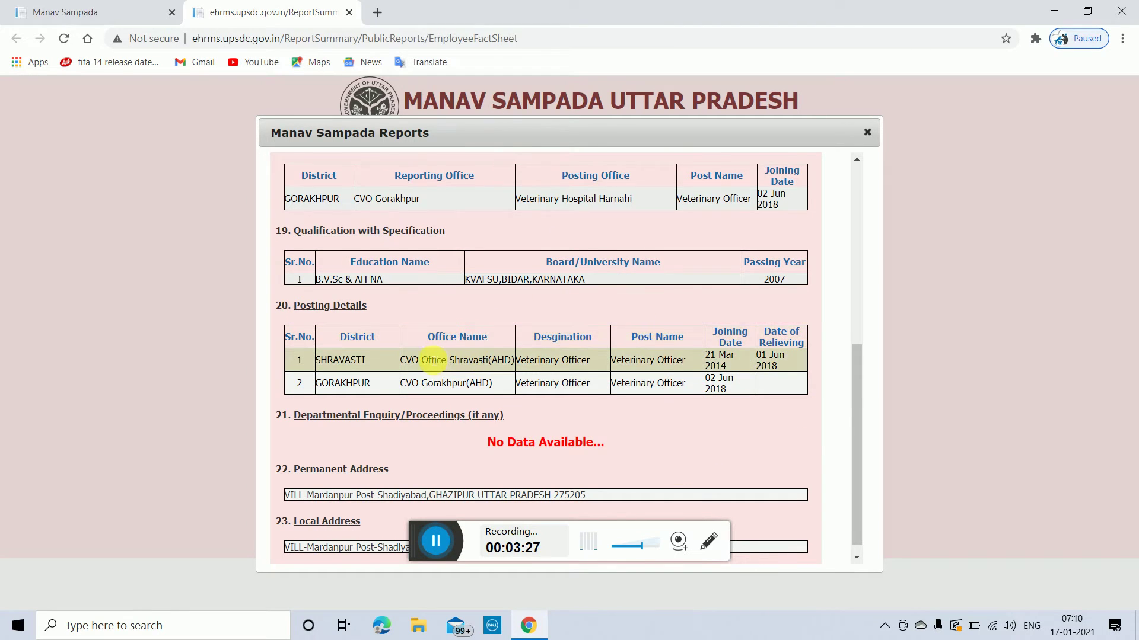
pyautogui.scroll(-1, 430, 362)
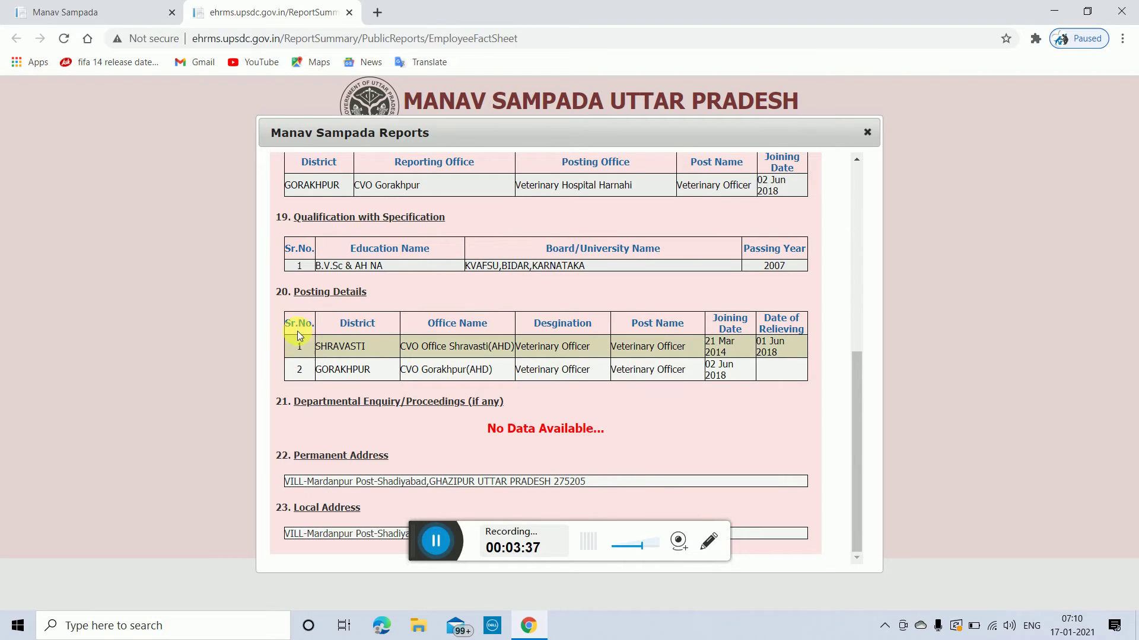
pyautogui.scroll(4, 302, 338)
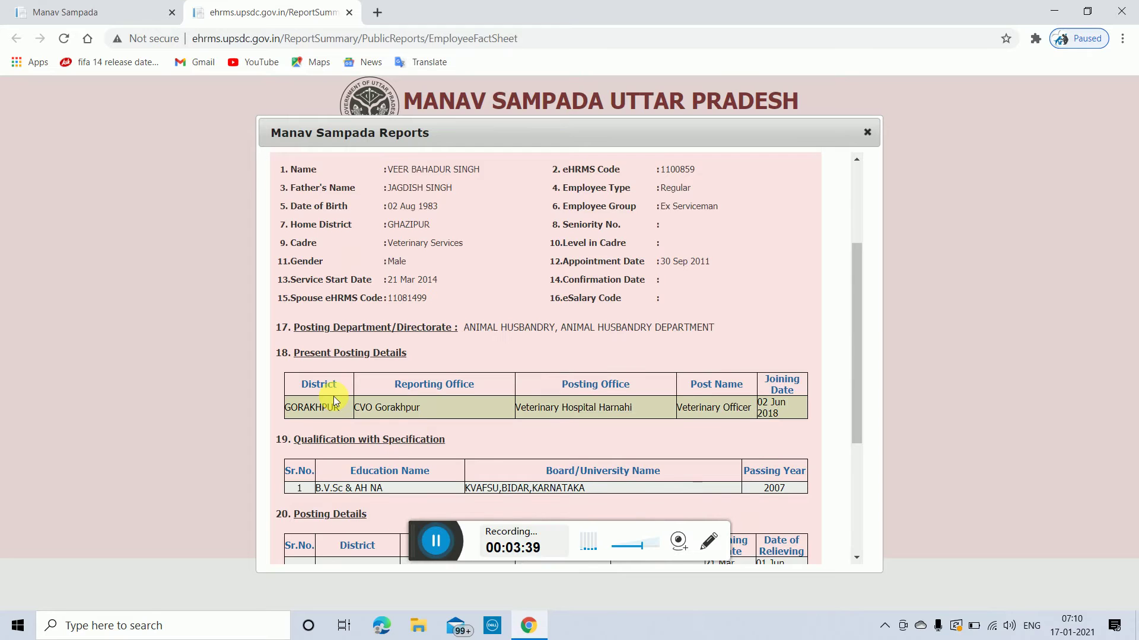
pyautogui.scroll(-4, 334, 402)
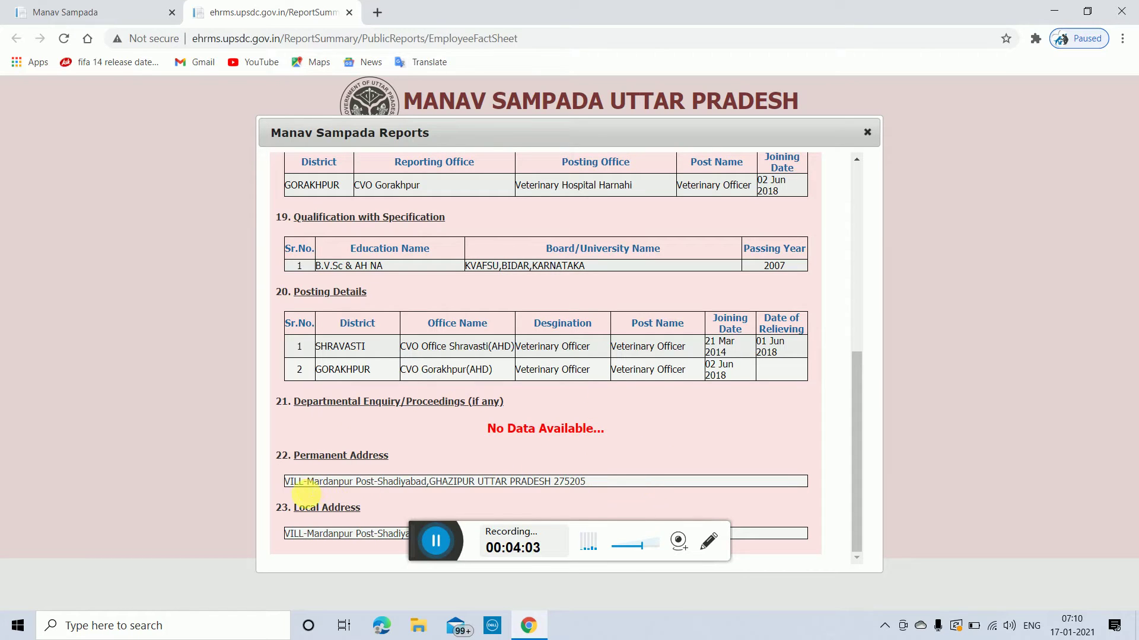
pyautogui.scroll(10, 775, 494)
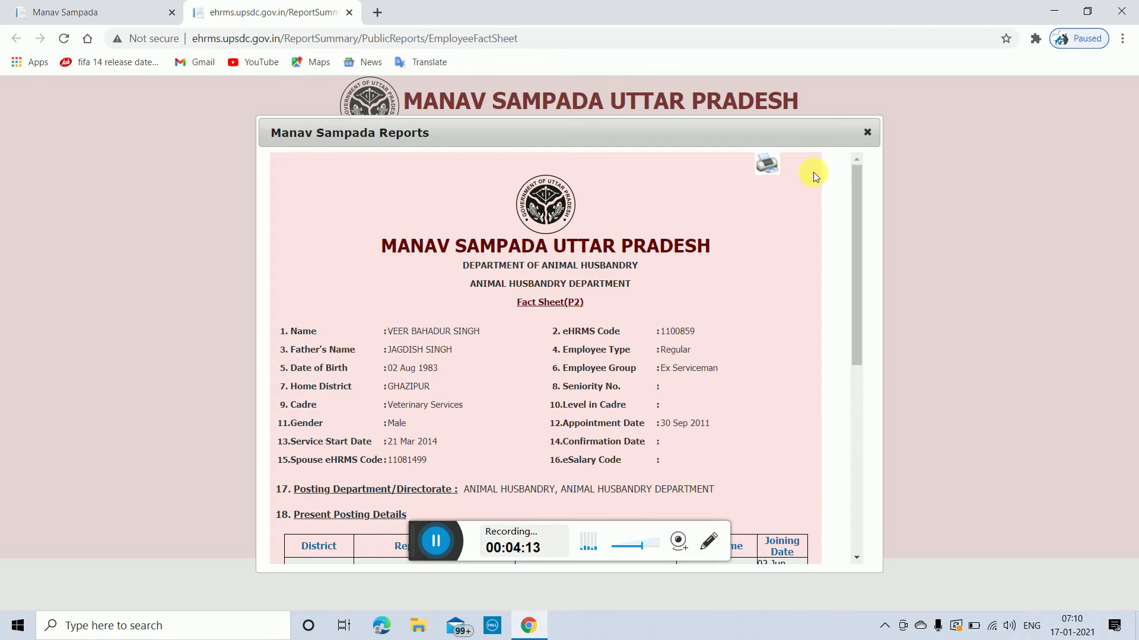
# Step: Close the fact sheet report and its tab, dismiss the login popup, and reopen eHRMS Login
pyautogui.click(869, 133)
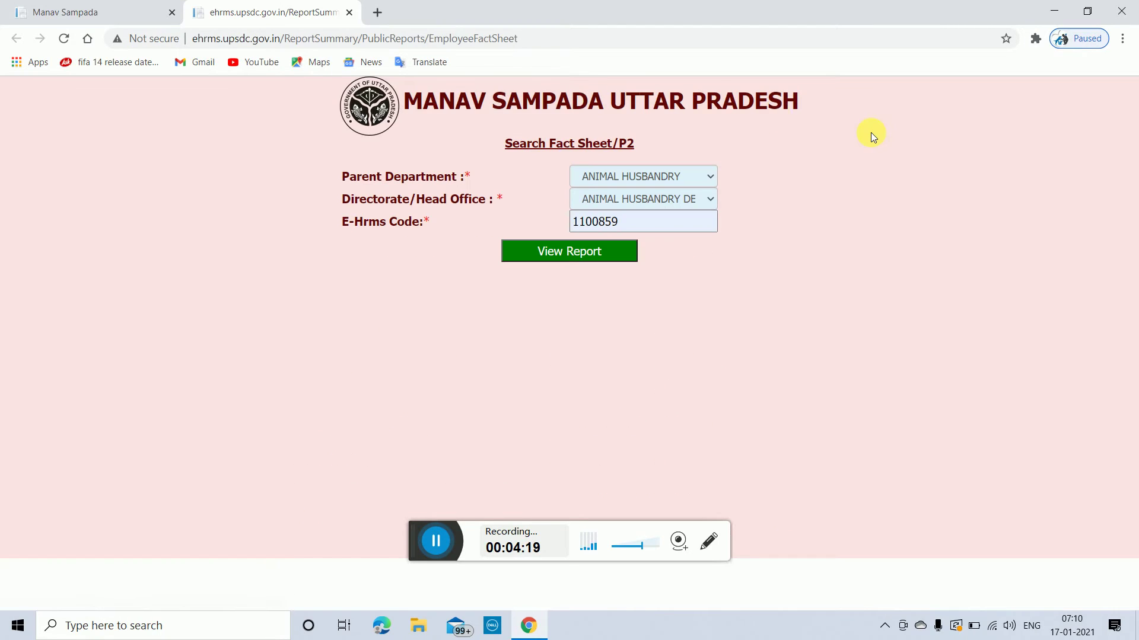
pyautogui.click(349, 13)
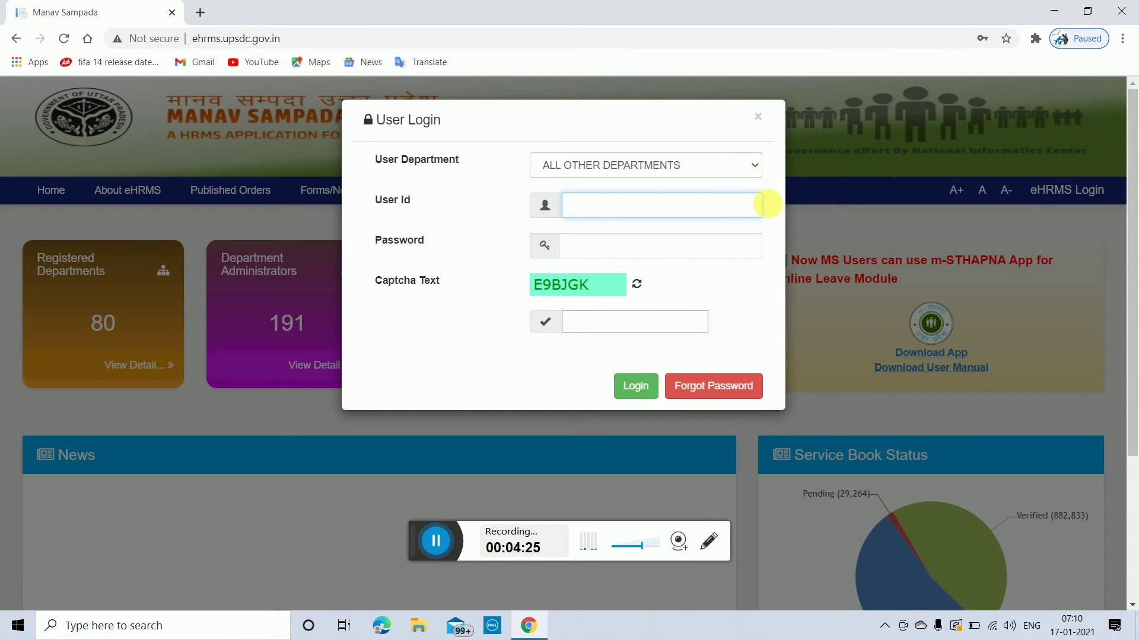
pyautogui.click(759, 119)
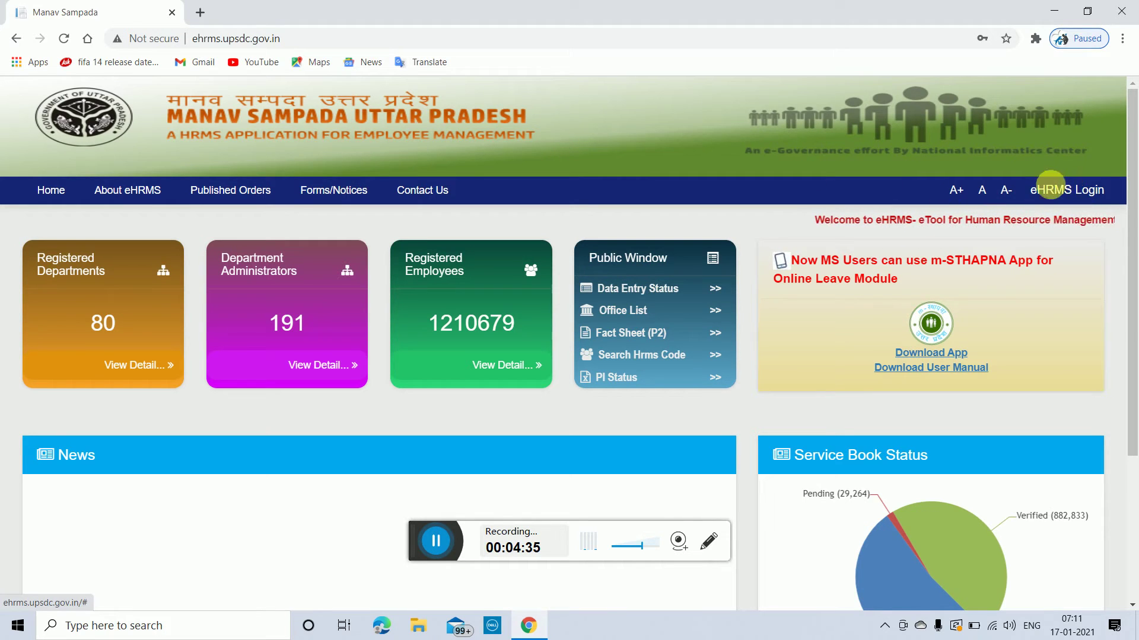
pyautogui.click(1082, 195)
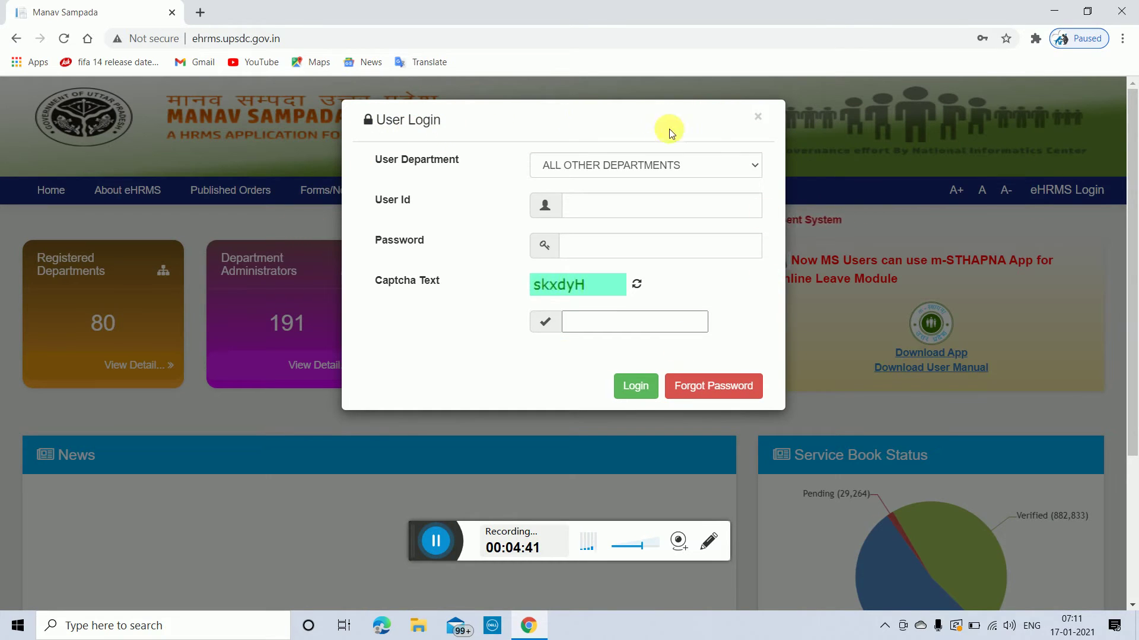
# Step: Log in as ALL OTHER DEPARTMENTS with the saved user ID and password plus the captcha
pyautogui.click(749, 166)
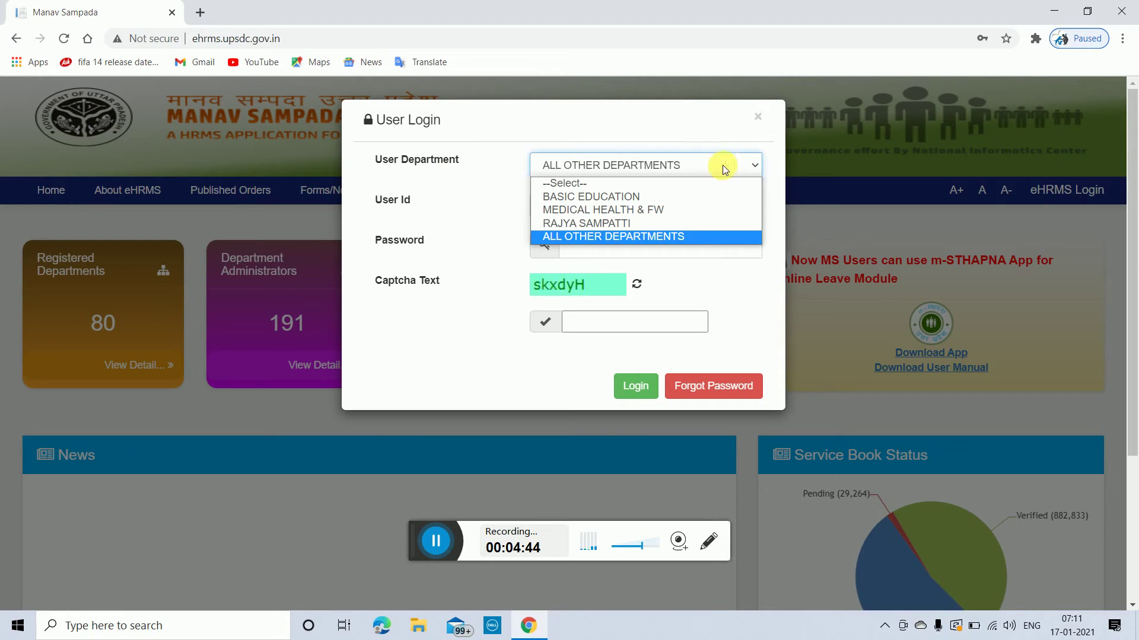
pyautogui.click(626, 238)
pyautogui.click(600, 211)
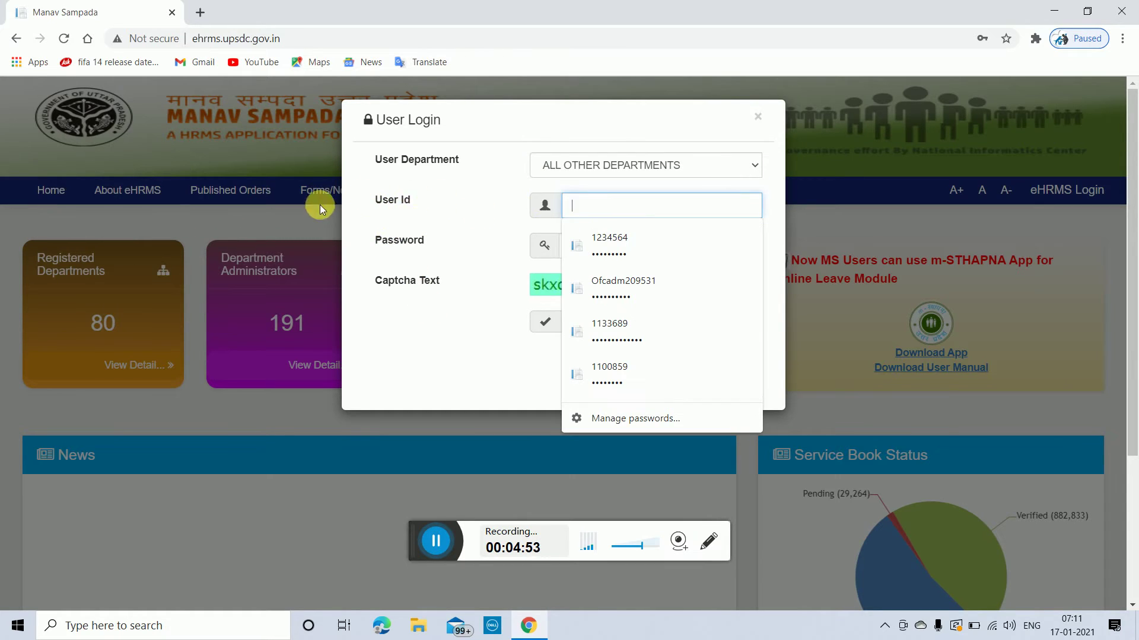
pyautogui.click(596, 368)
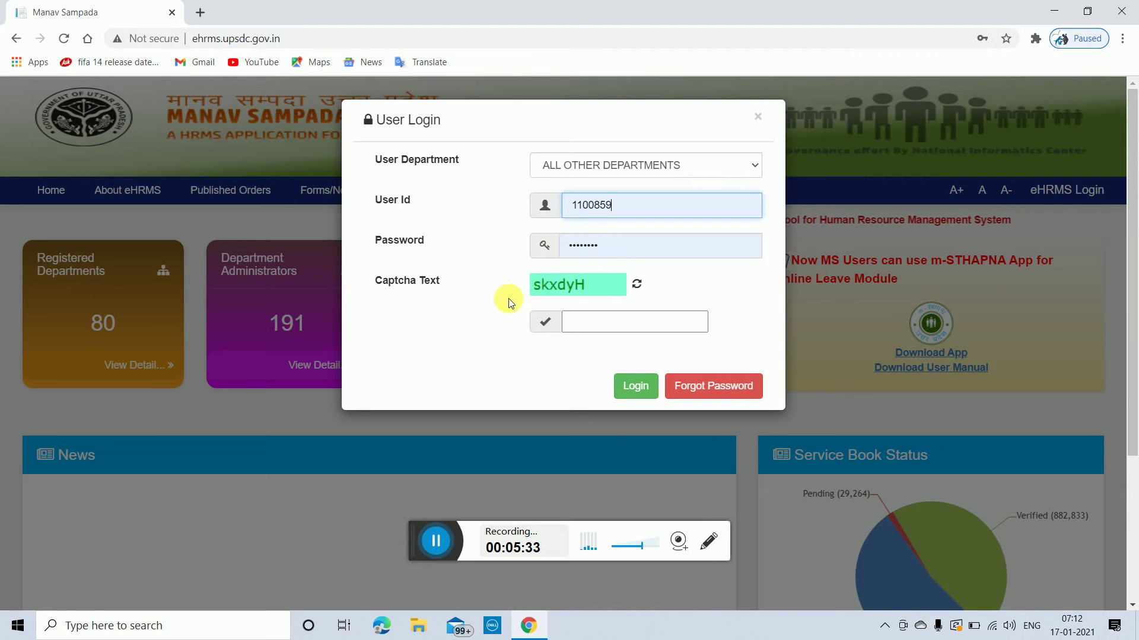
pyautogui.click(616, 327)
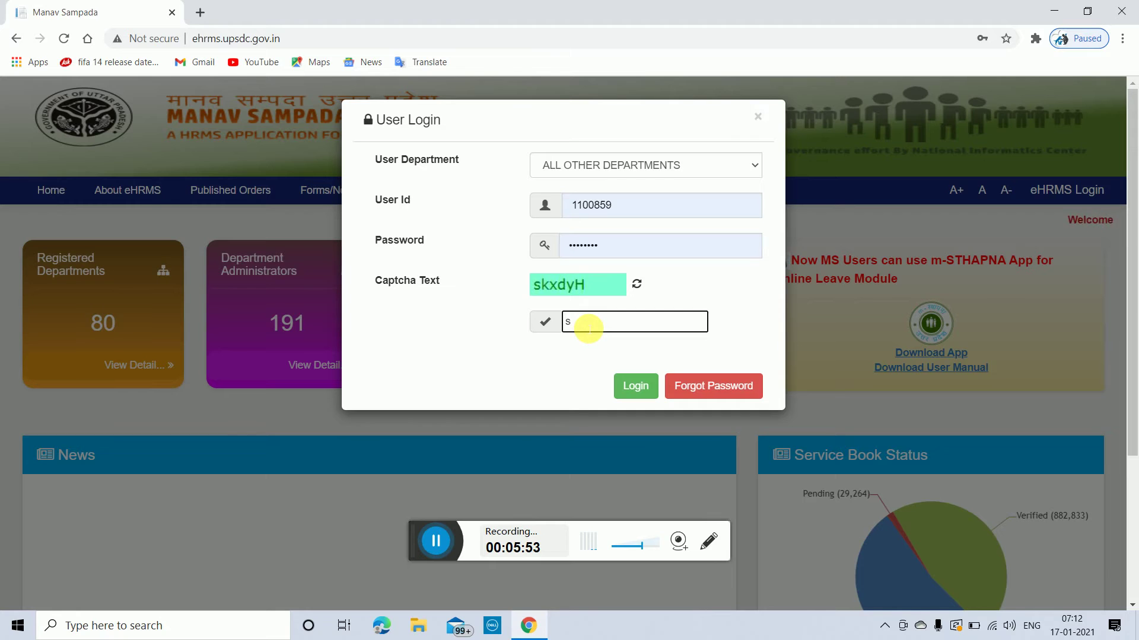
pyautogui.write('kx')
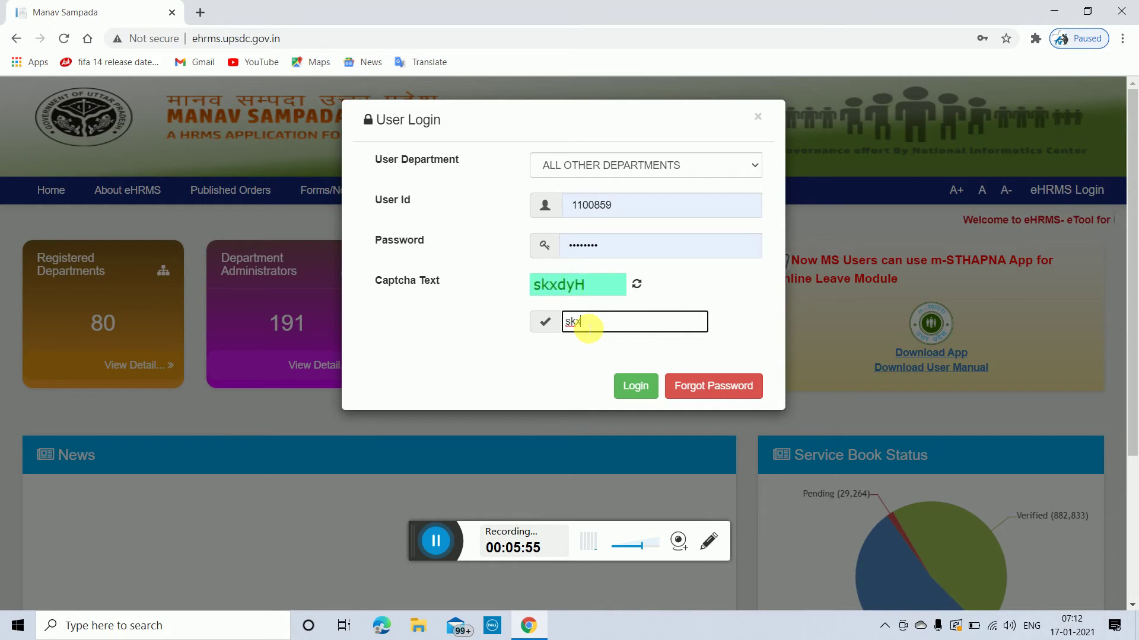
pyautogui.write('d')
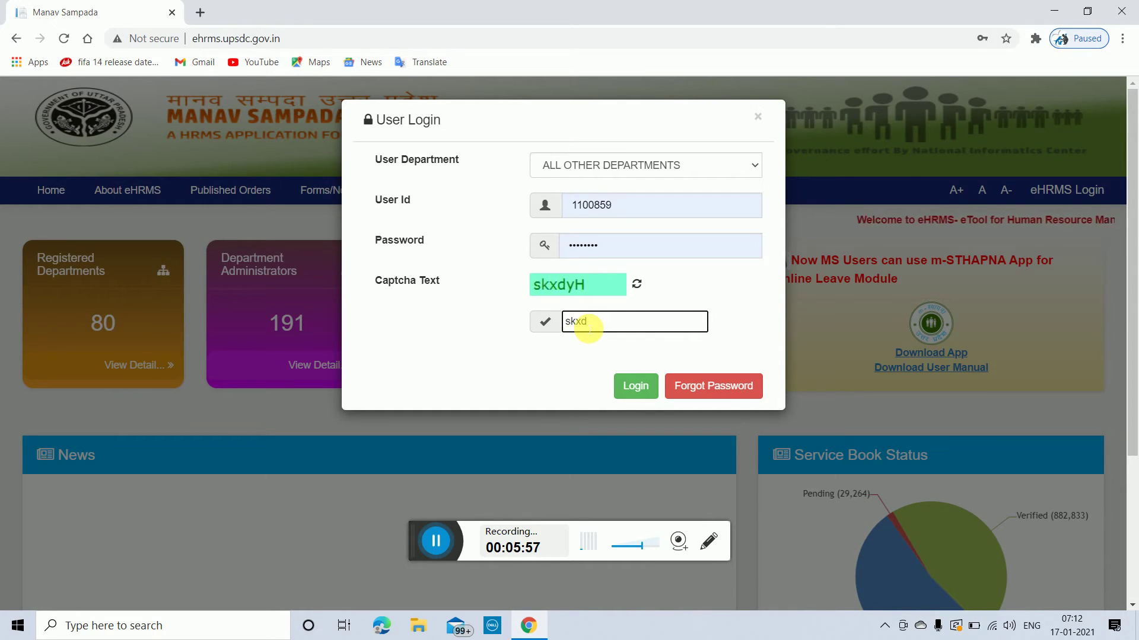
pyautogui.write('yH')
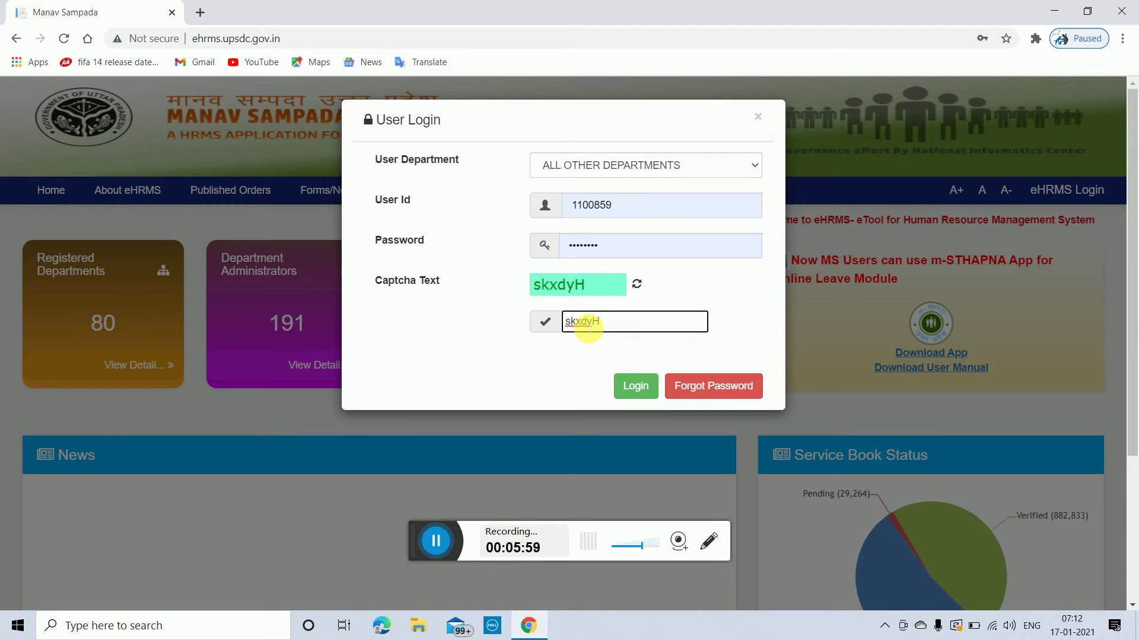
pyautogui.click(636, 386)
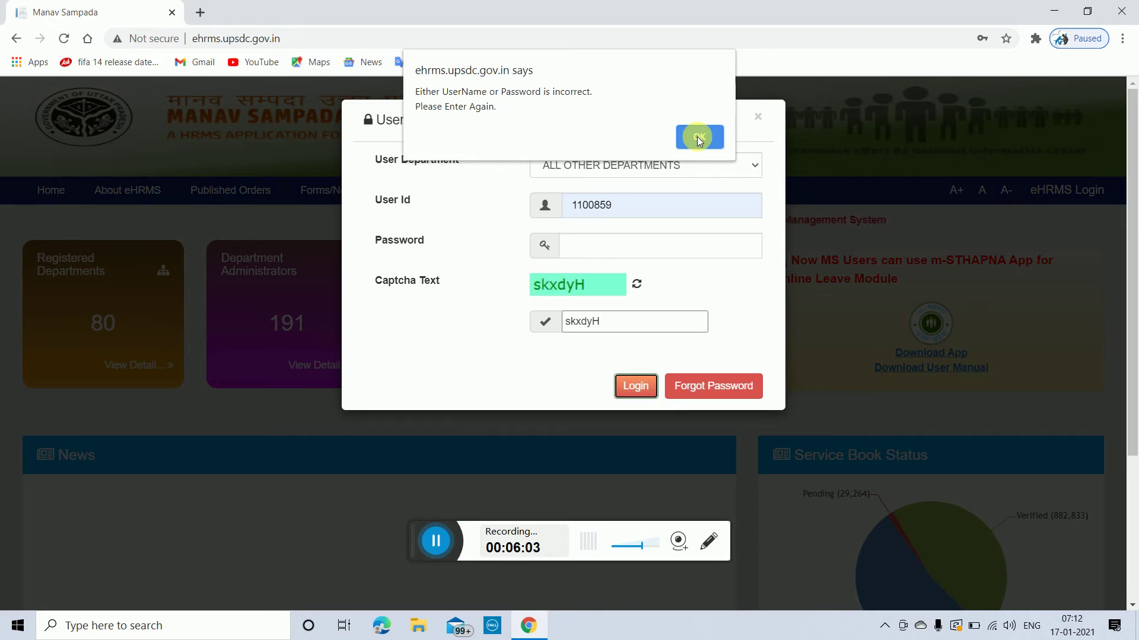
# Step: Dismiss the incorrect username/password alert, refill the saved credentials and resubmit with the new captcha
pyautogui.click(699, 138)
pyautogui.click(578, 217)
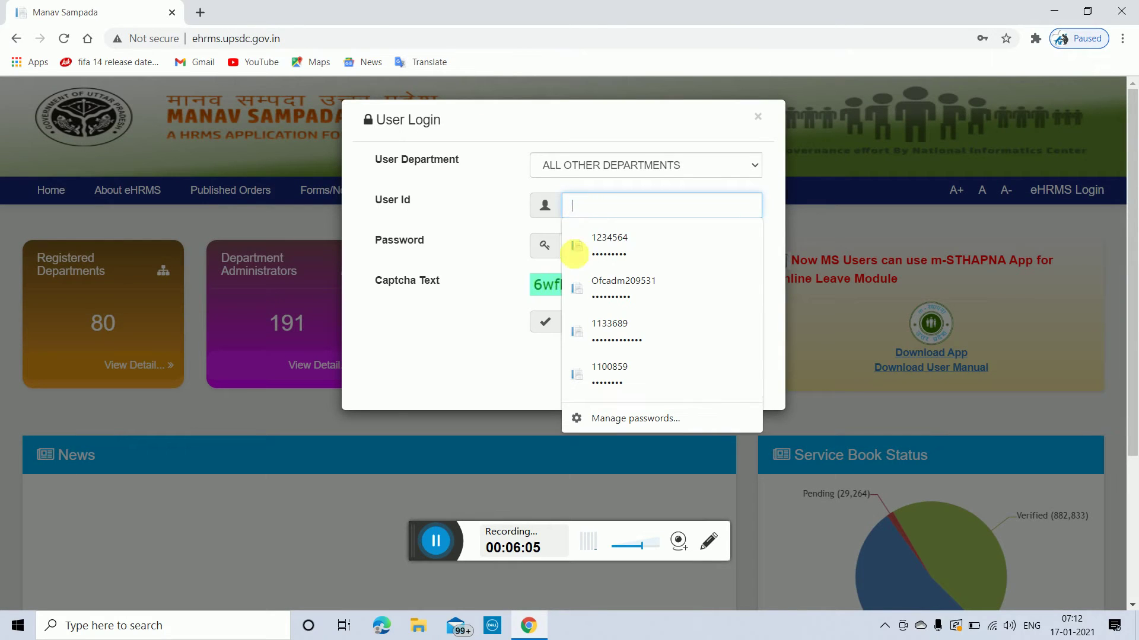
pyautogui.click(617, 372)
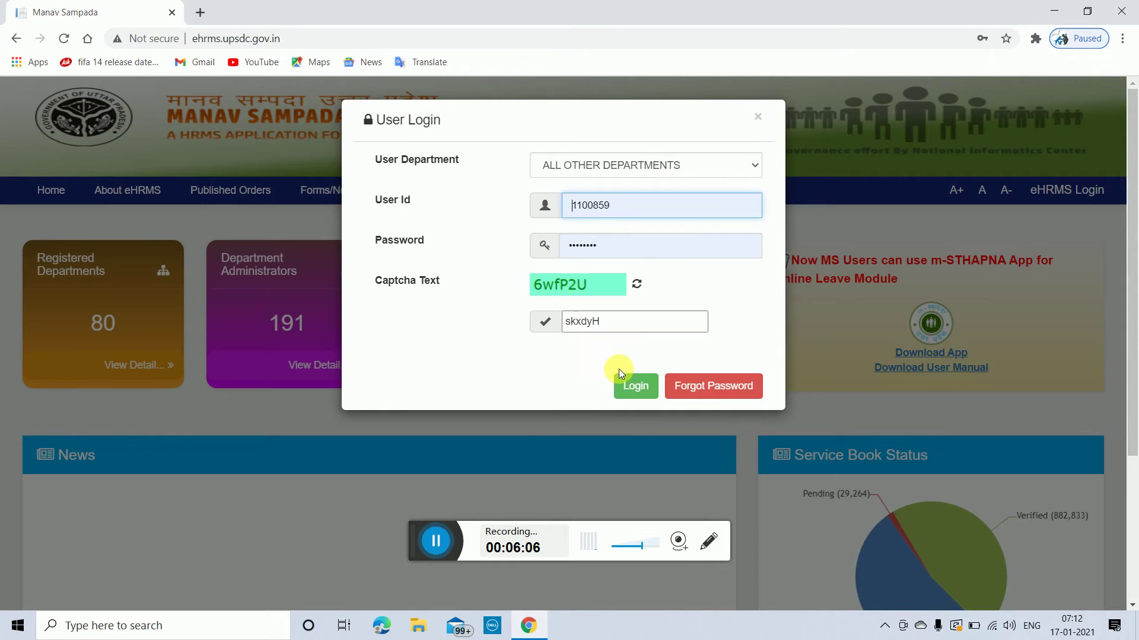
pyautogui.click(612, 252)
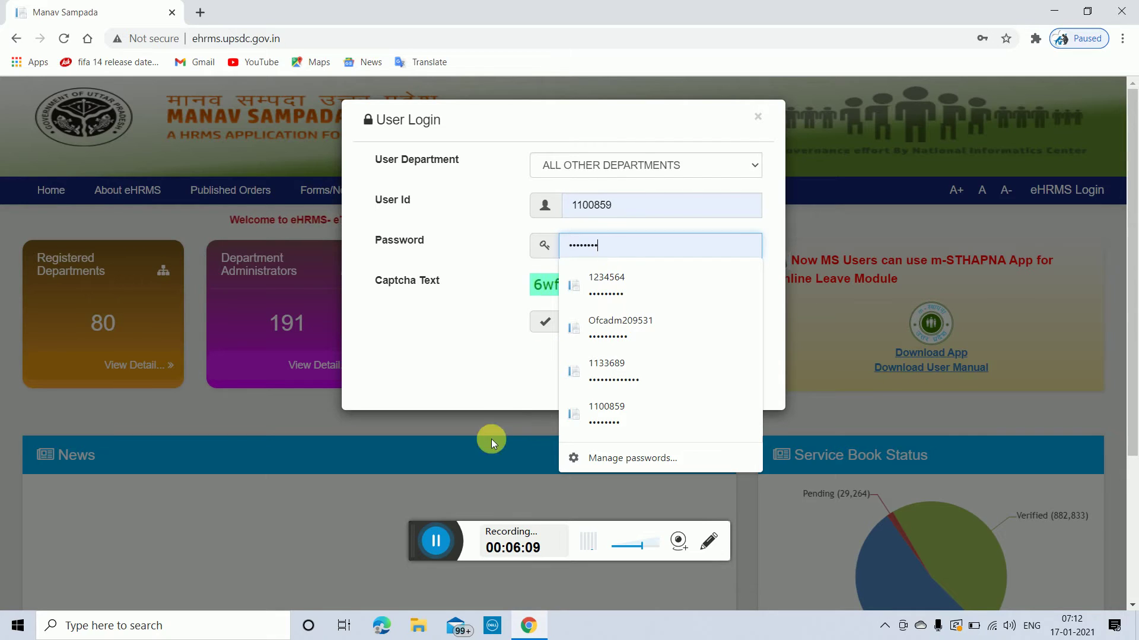
pyautogui.click(436, 541)
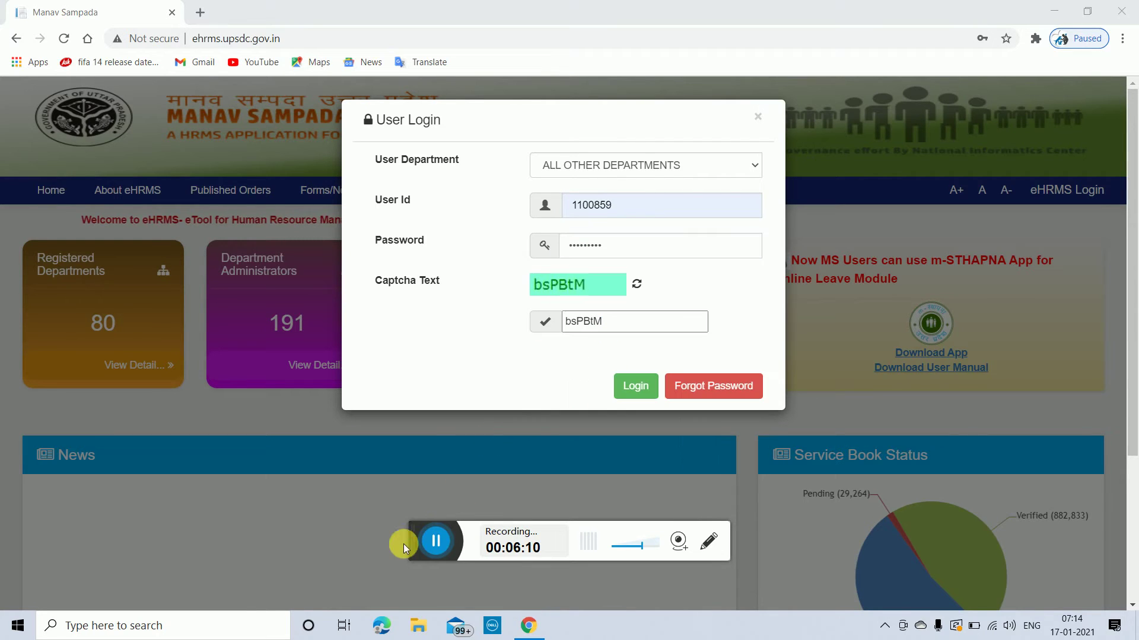
pyautogui.click(634, 386)
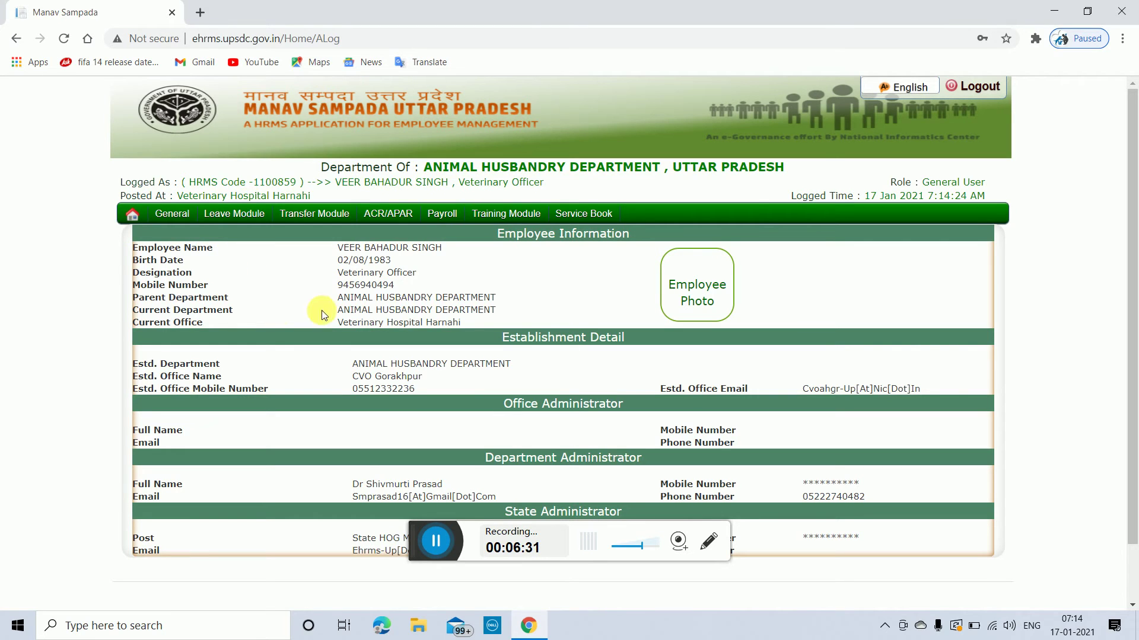
# Step: Scroll the Employee Information dashboard down and back up after logging in
pyautogui.scroll(-2, 494, 355)
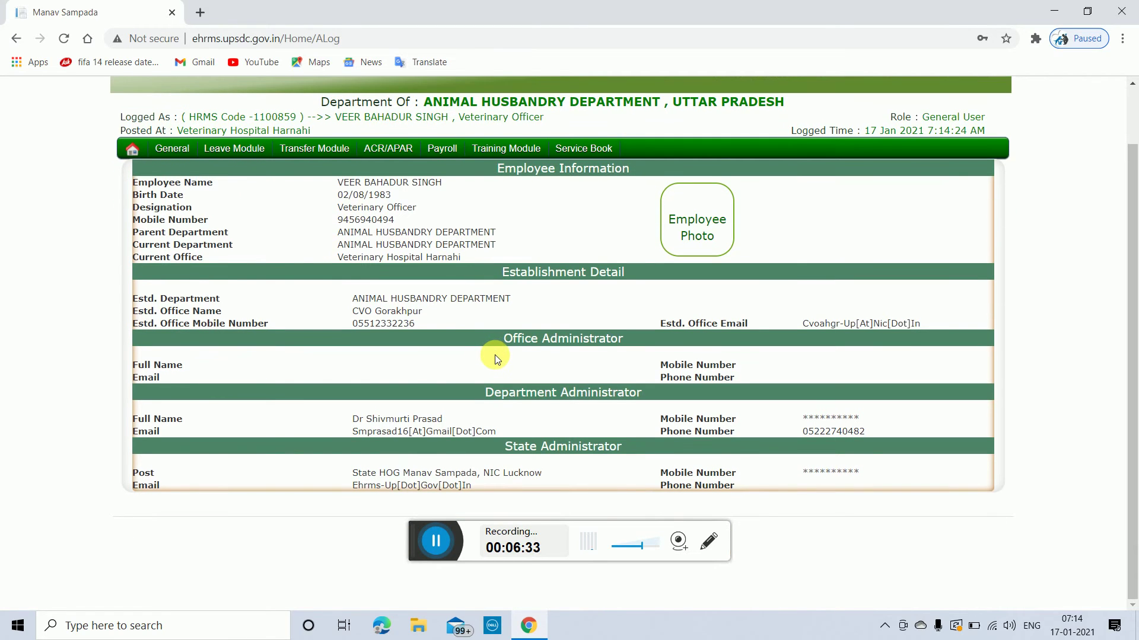
pyautogui.scroll(2, 499, 359)
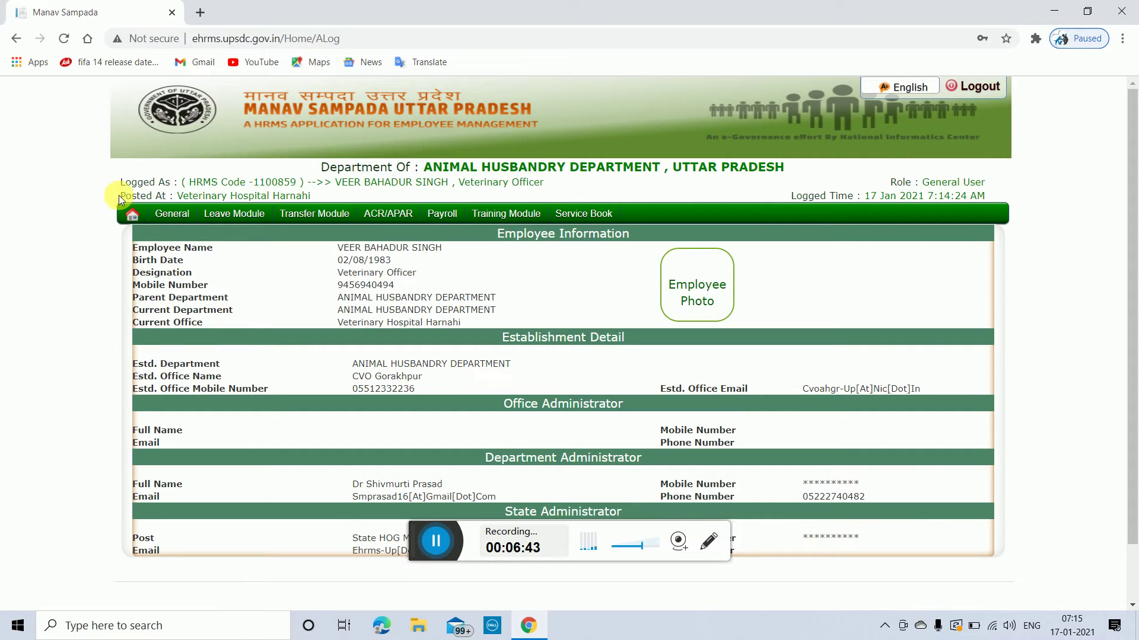
pyautogui.moveTo(182, 221)
pyautogui.moveTo(172, 215)
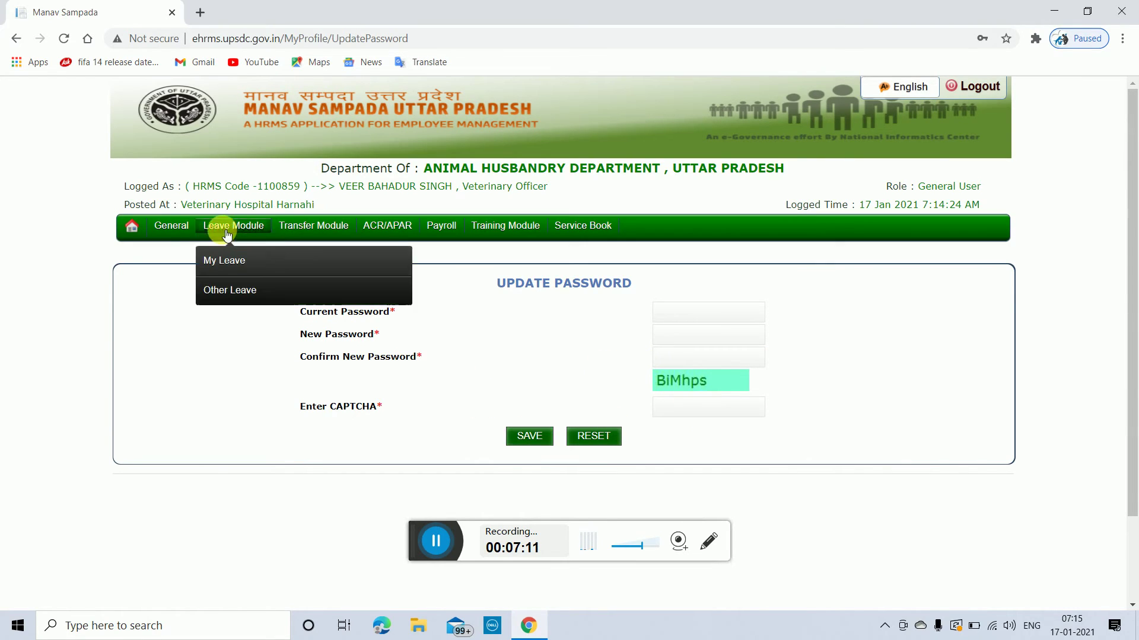
# Step: Bring up the General menu in the green menu bar
pyautogui.moveTo(174, 234)
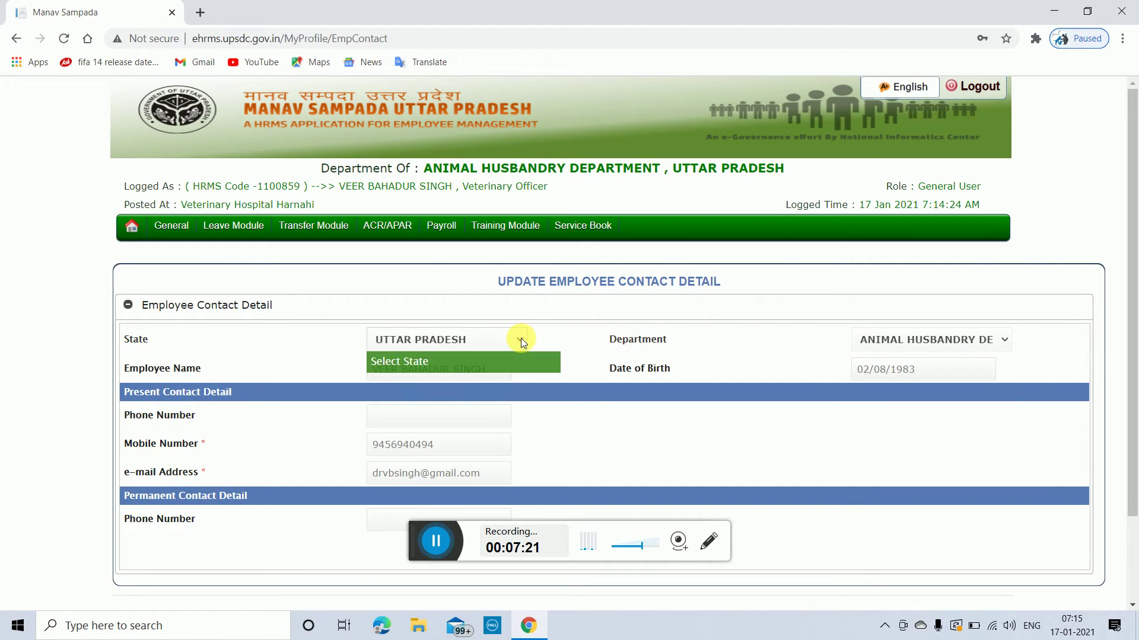
# Step: Select the permanent Phone Number field on the contact detail form, dismissing its suggestions
pyautogui.scroll(-1, 574, 388)
pyautogui.scroll(-1, 574, 390)
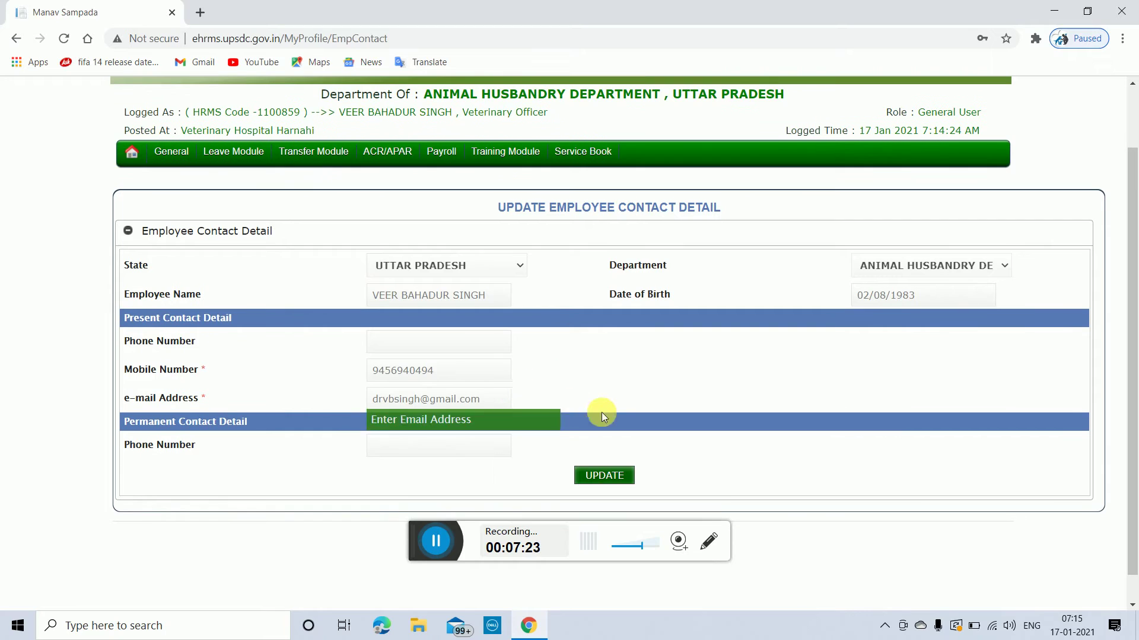
pyautogui.click(370, 452)
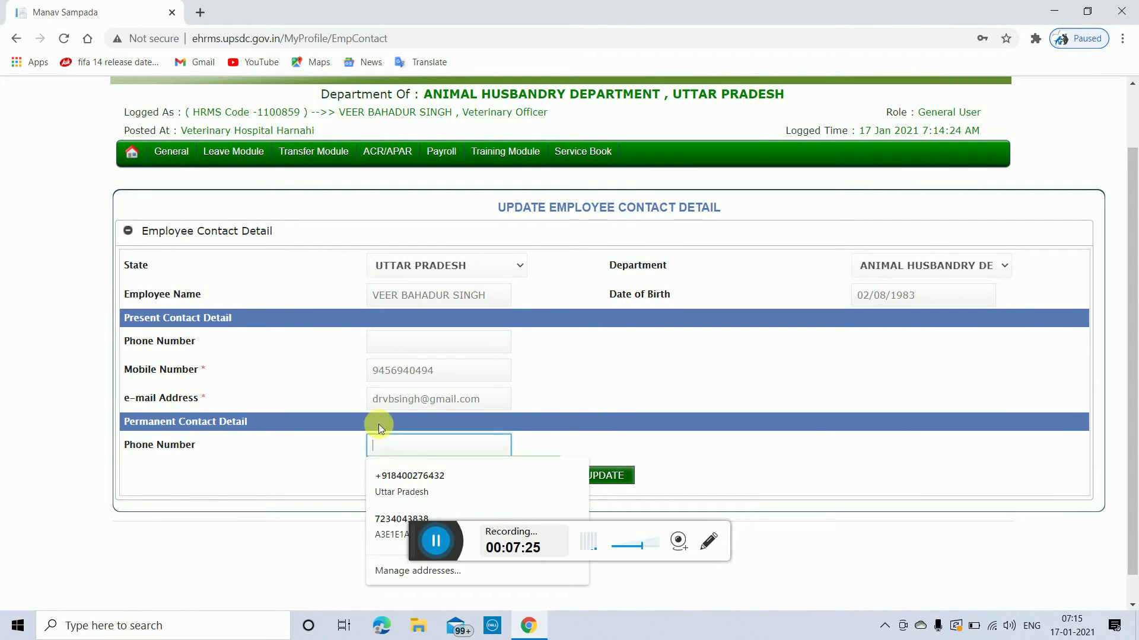
pyautogui.click(710, 362)
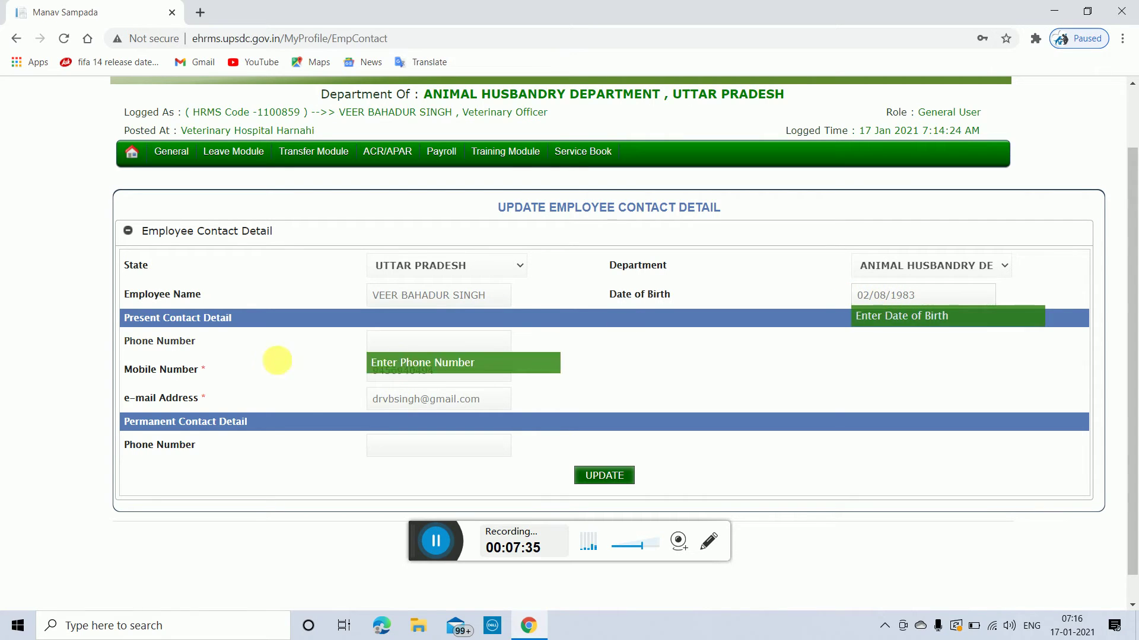
pyautogui.scroll(2, 695, 449)
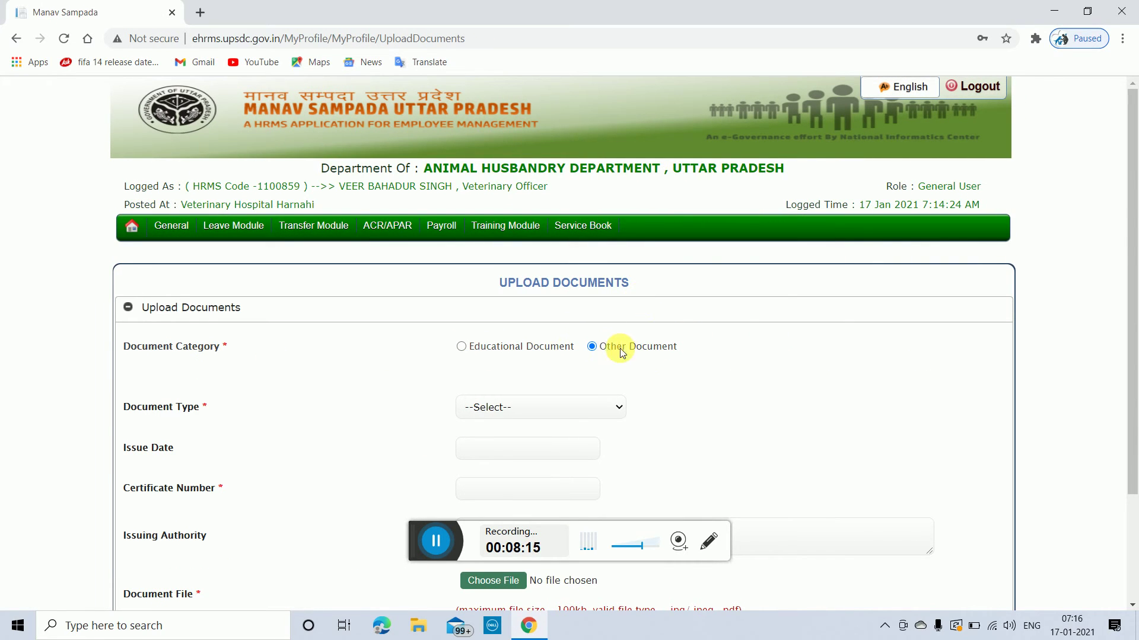
# Step: Set the document category to Educational Document and review the document type list unchanged
pyautogui.click(461, 347)
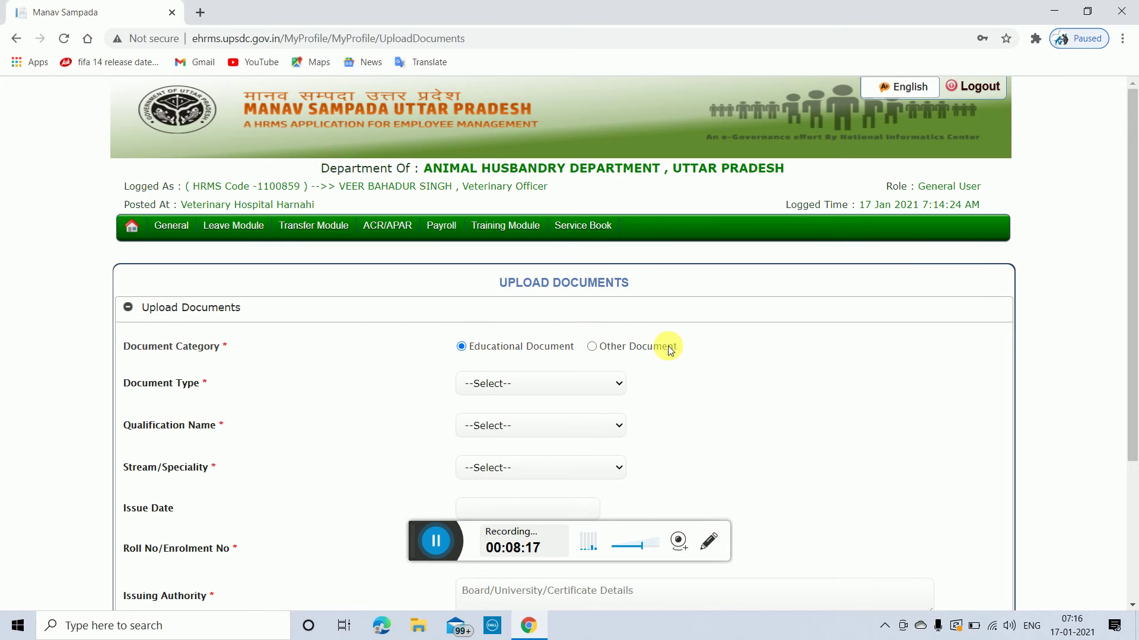
pyautogui.scroll(-3, 763, 366)
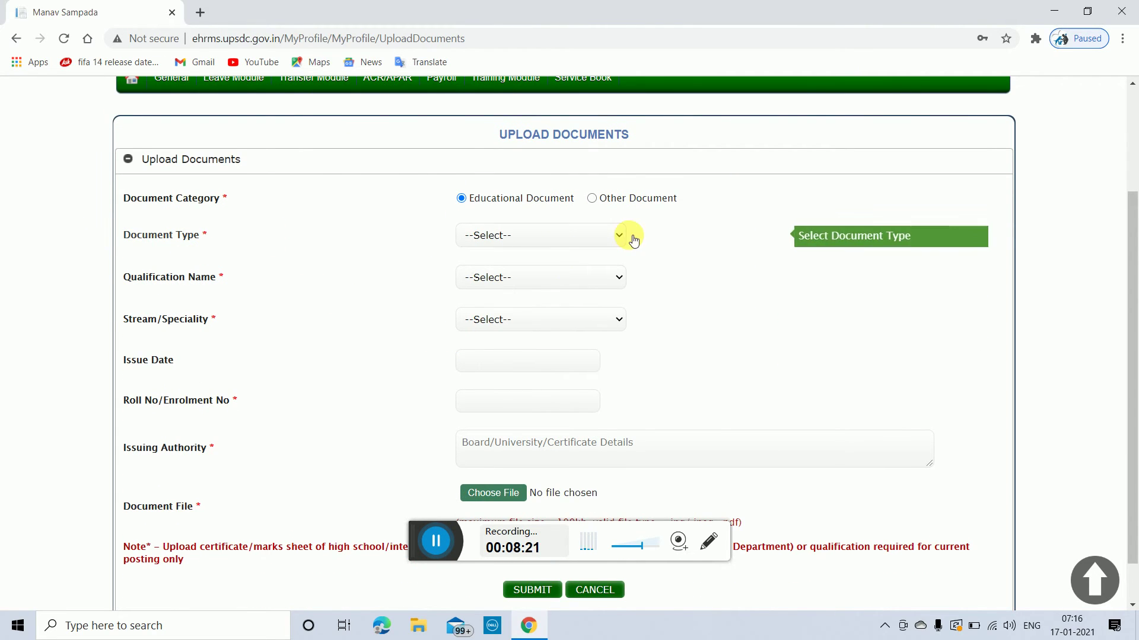
pyautogui.click(613, 238)
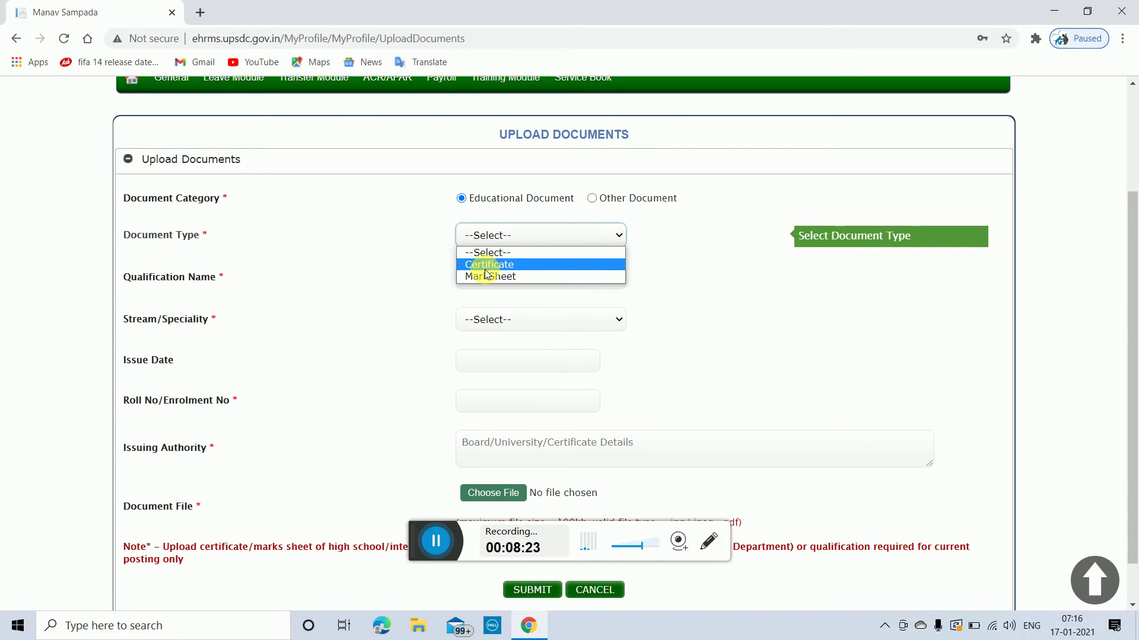
pyautogui.click(517, 279)
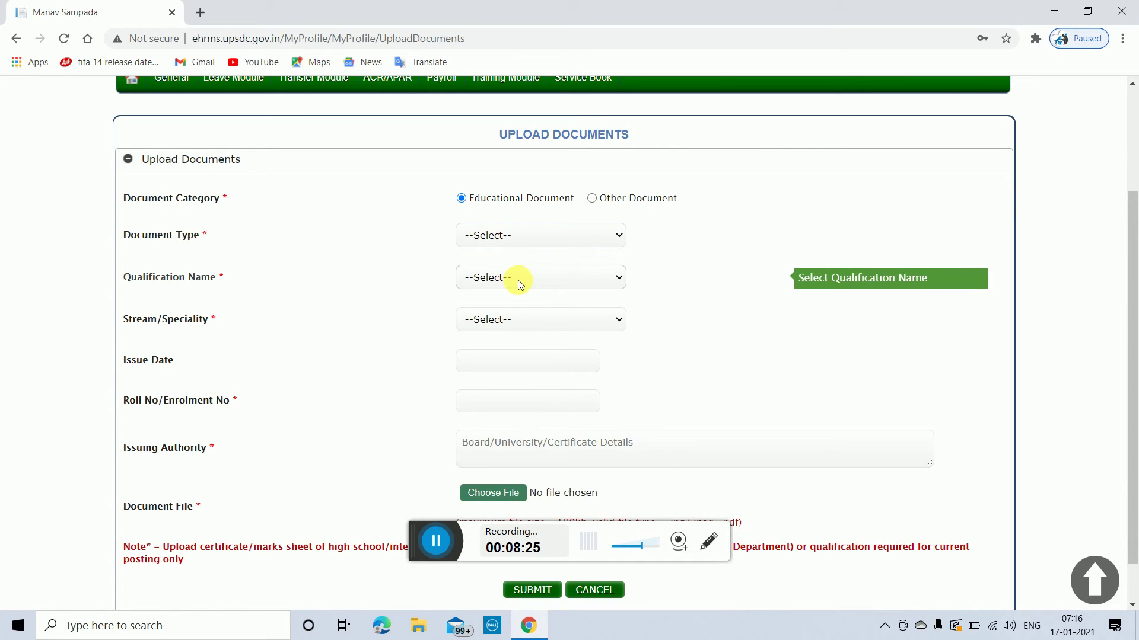
# Step: Browse the Qualification Name list without choosing an entry
pyautogui.click(546, 278)
pyautogui.scroll(-5, 531, 467)
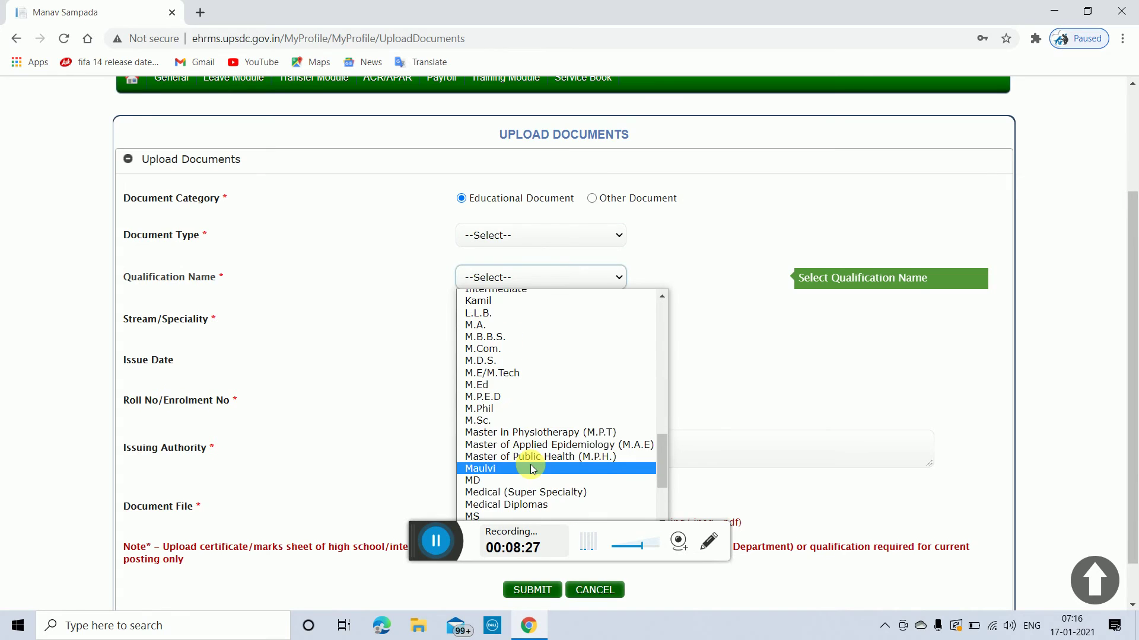
pyautogui.scroll(-2, 532, 464)
pyautogui.scroll(8, 532, 464)
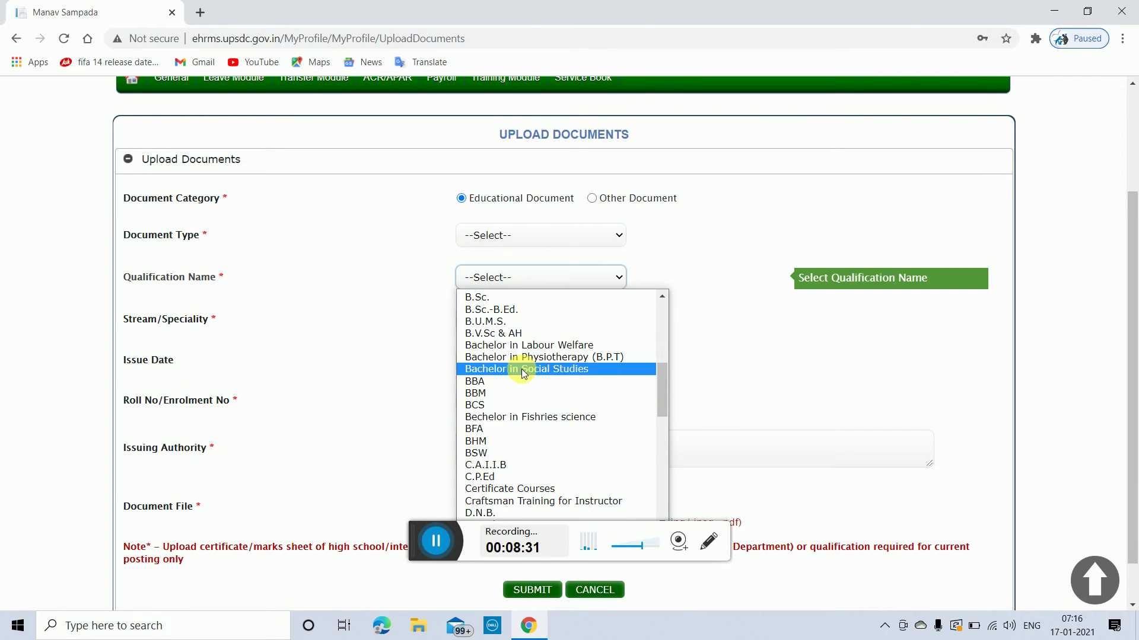
pyautogui.scroll(-3, 567, 451)
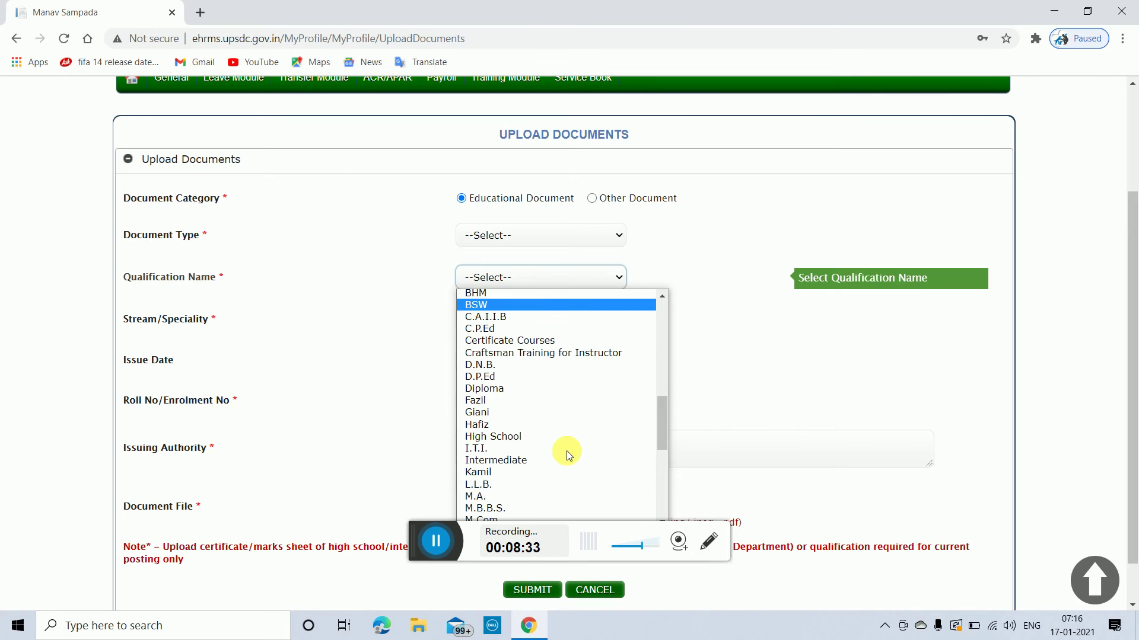
pyautogui.scroll(-5, 566, 451)
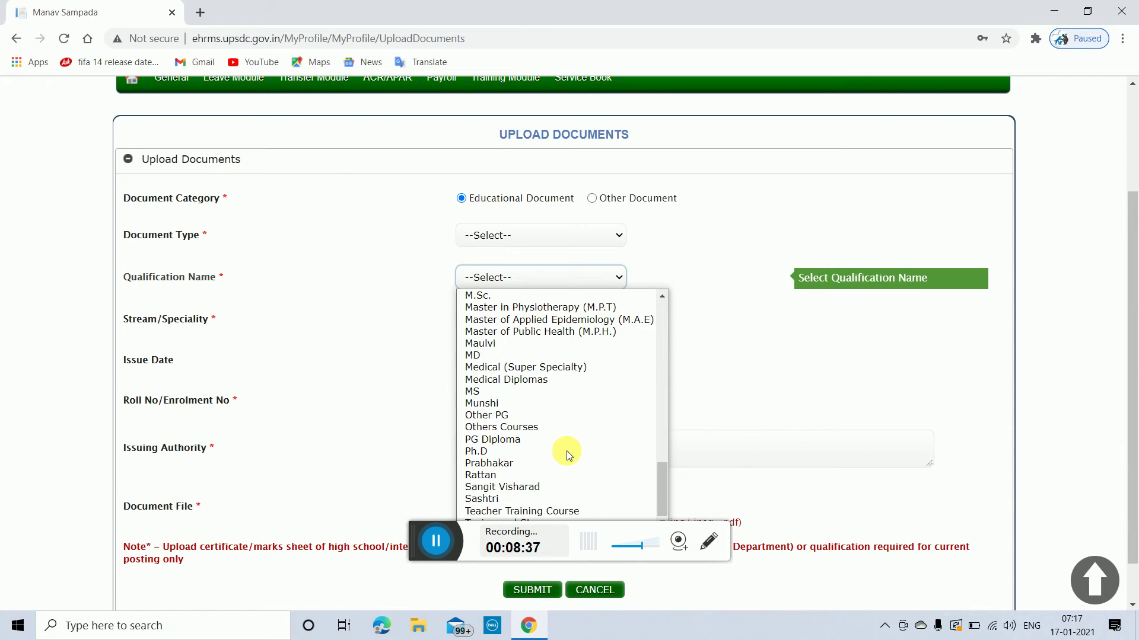
pyautogui.scroll(3, 567, 451)
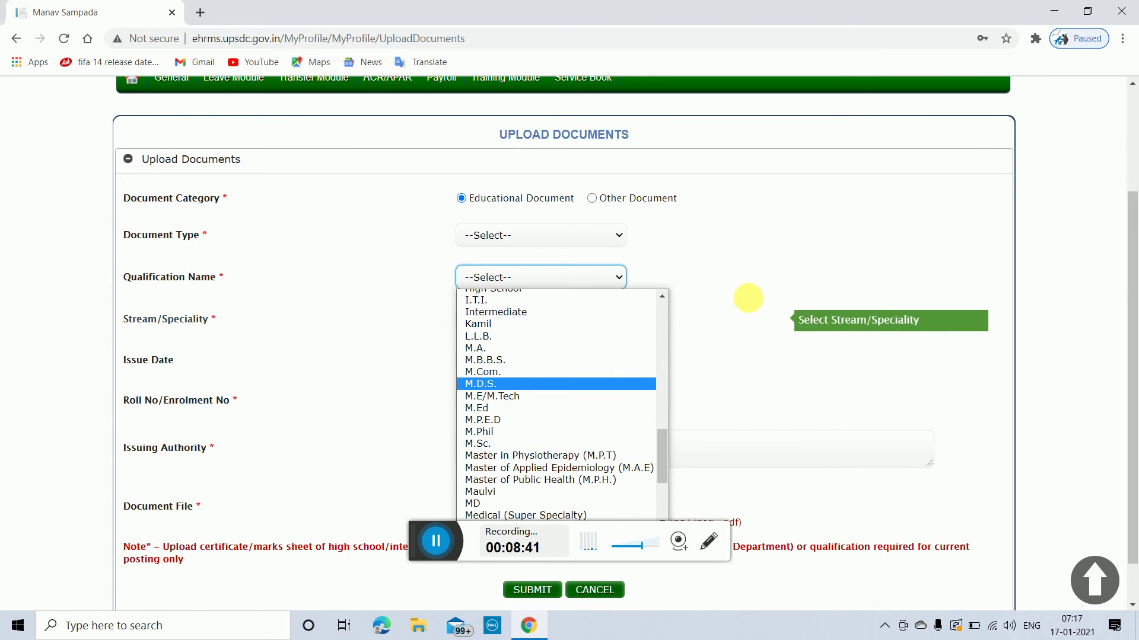
pyautogui.click(749, 291)
# Step: Set Qualification Name to Adib and check its Stream/Speciality options, leaving them unset
pyautogui.click(610, 321)
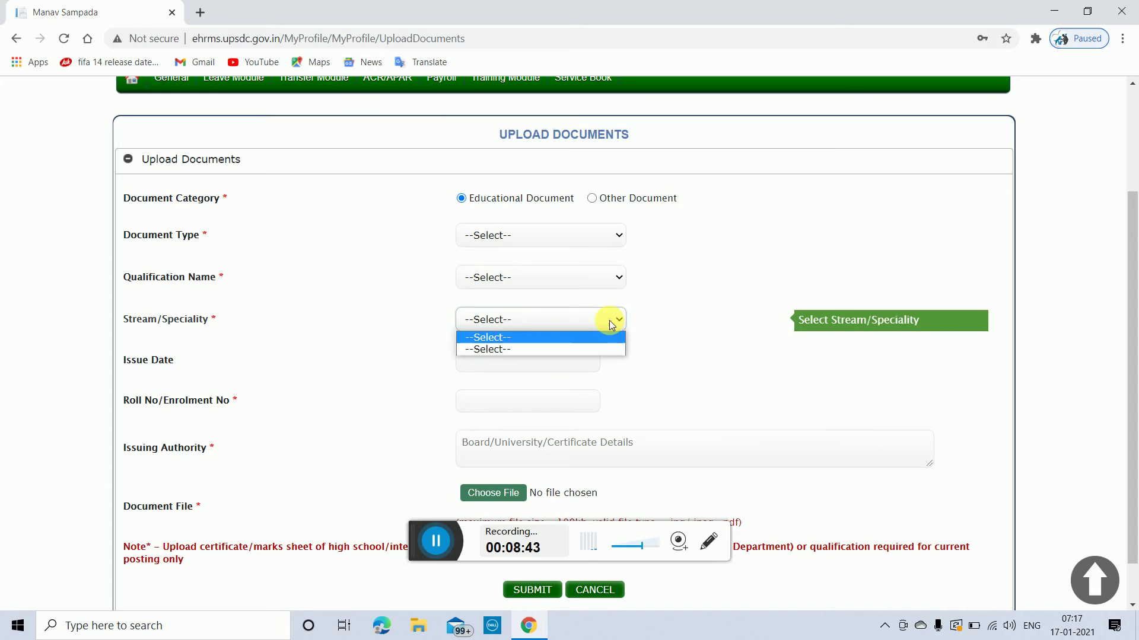
pyautogui.click(616, 276)
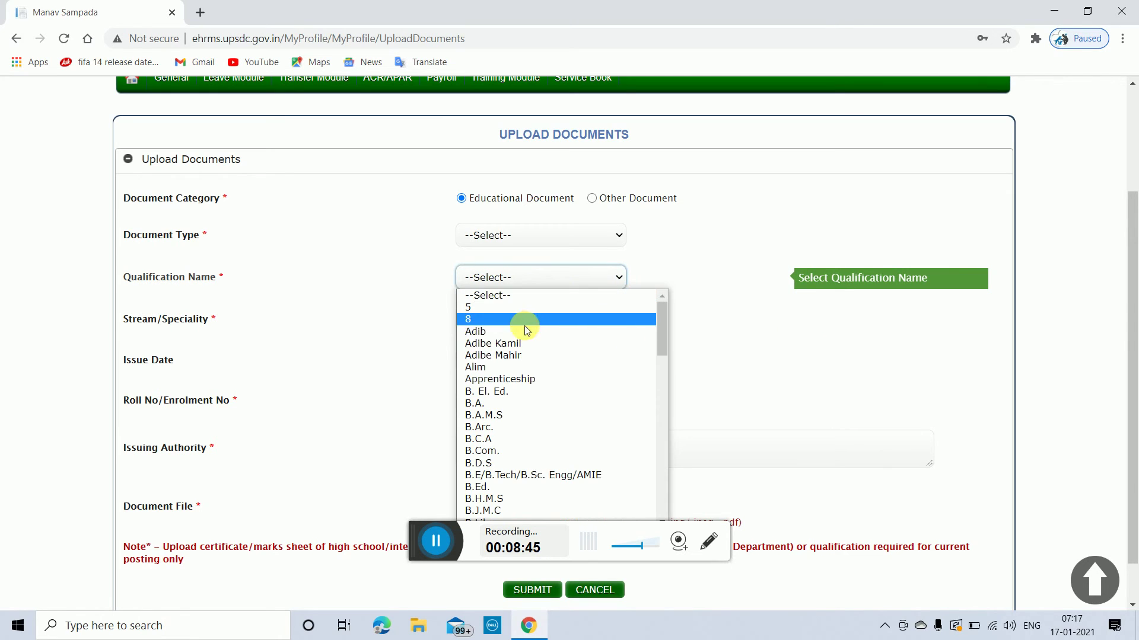
pyautogui.click(586, 327)
pyautogui.click(620, 322)
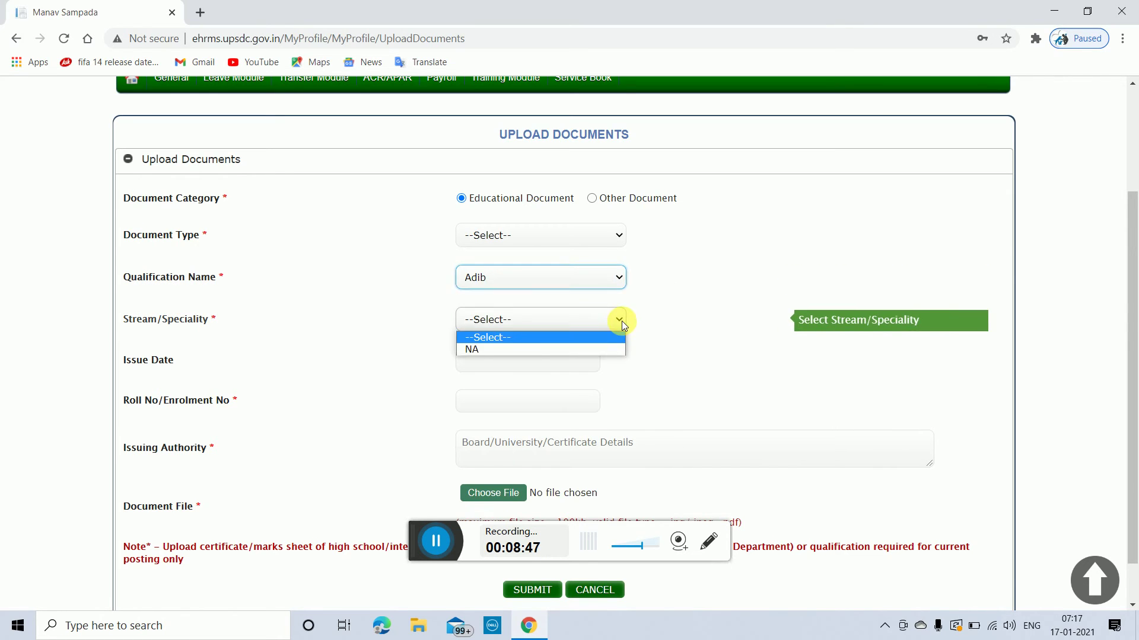
pyautogui.click(708, 304)
# Step: Select the Issuing Authority field, review the file-size upload note, and return to the top
pyautogui.scroll(-1, 628, 401)
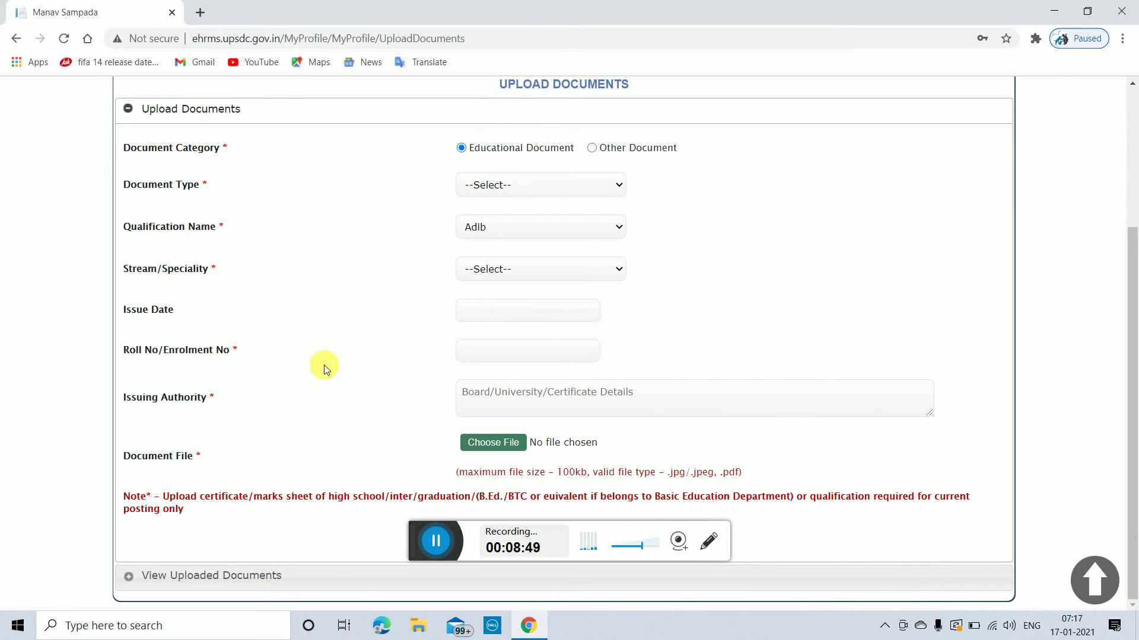
pyautogui.click(568, 394)
pyautogui.scroll(3, 421, 463)
pyautogui.scroll(-3, 436, 475)
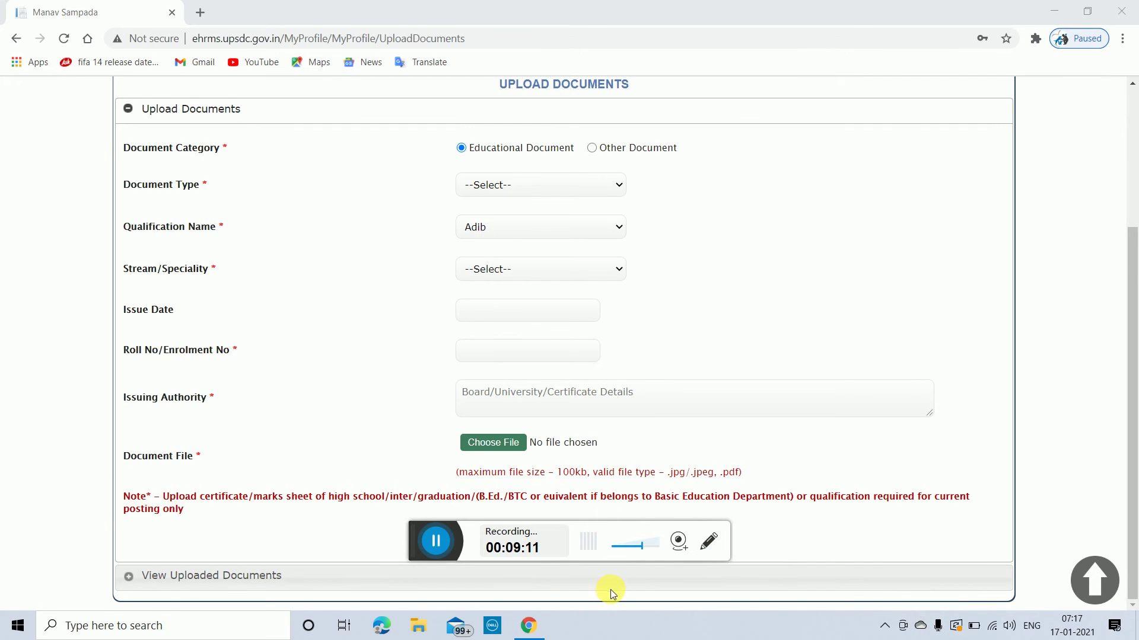
pyautogui.moveTo(356, 521); pyautogui.dragTo(398, 471)
pyautogui.click(364, 438)
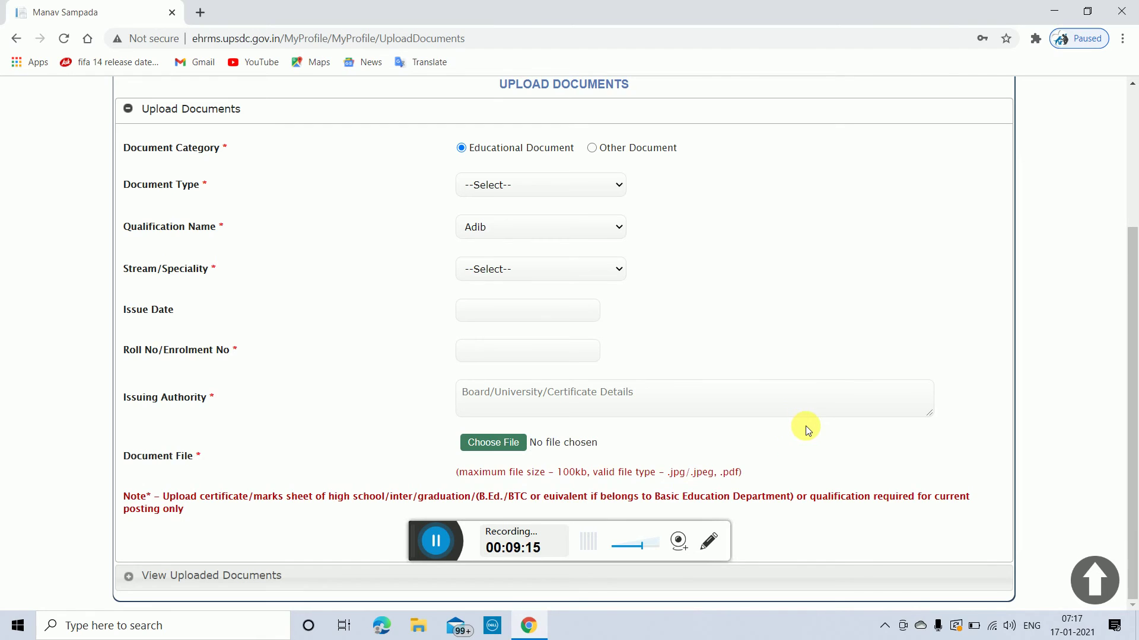
pyautogui.scroll(3, 803, 427)
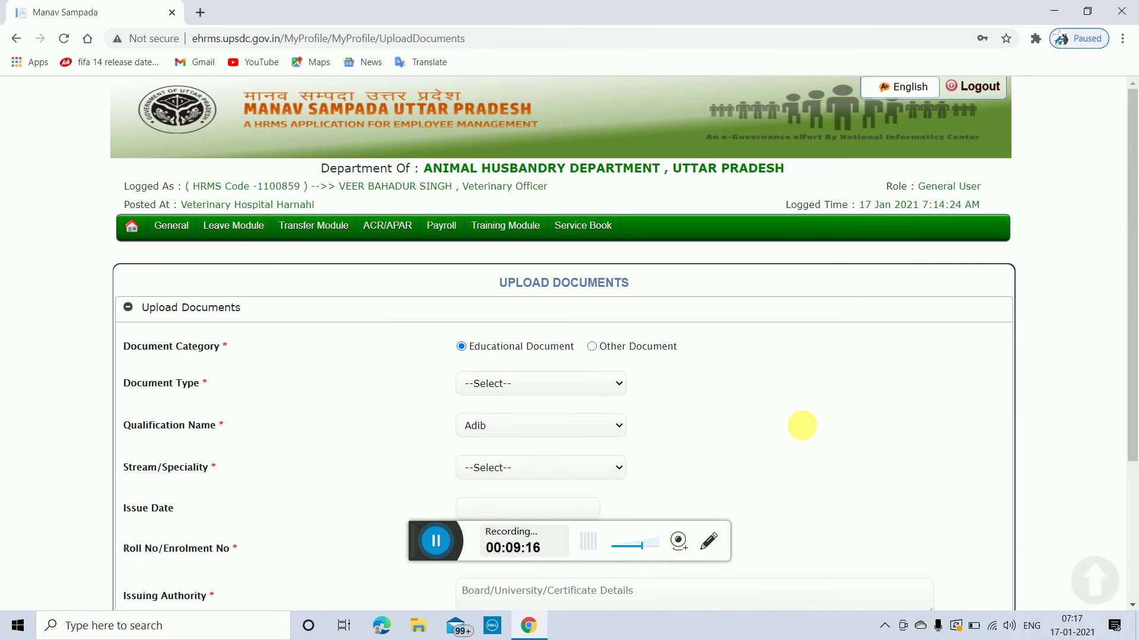
# Step: Switch the upload form to Other Document and choose PAN No. as the document type
pyautogui.click(592, 347)
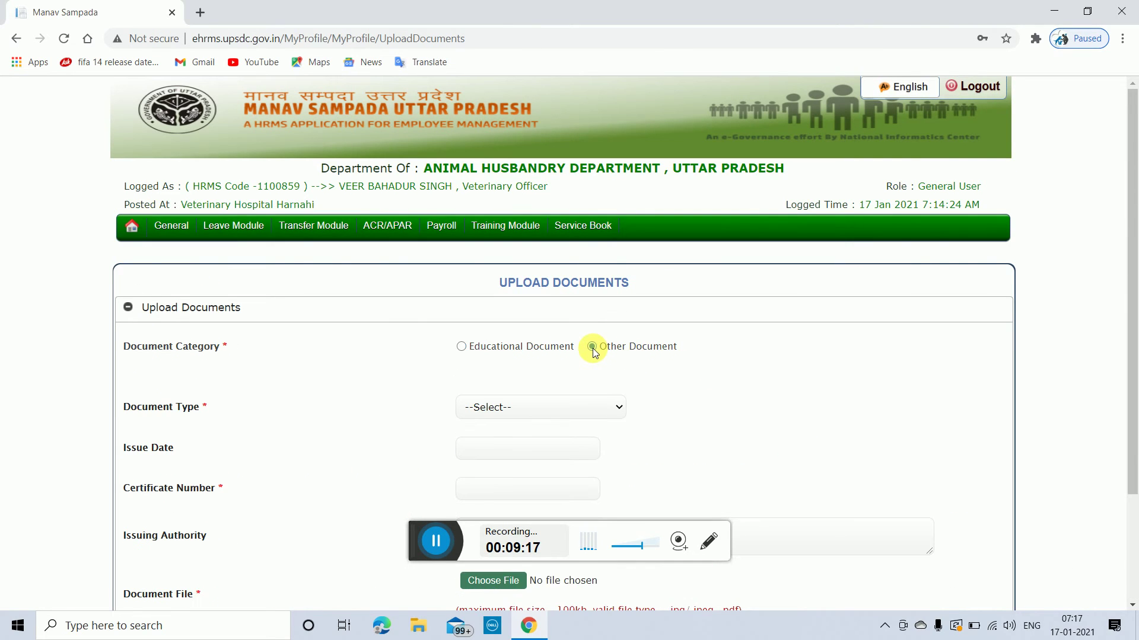
pyautogui.click(617, 408)
pyautogui.click(474, 434)
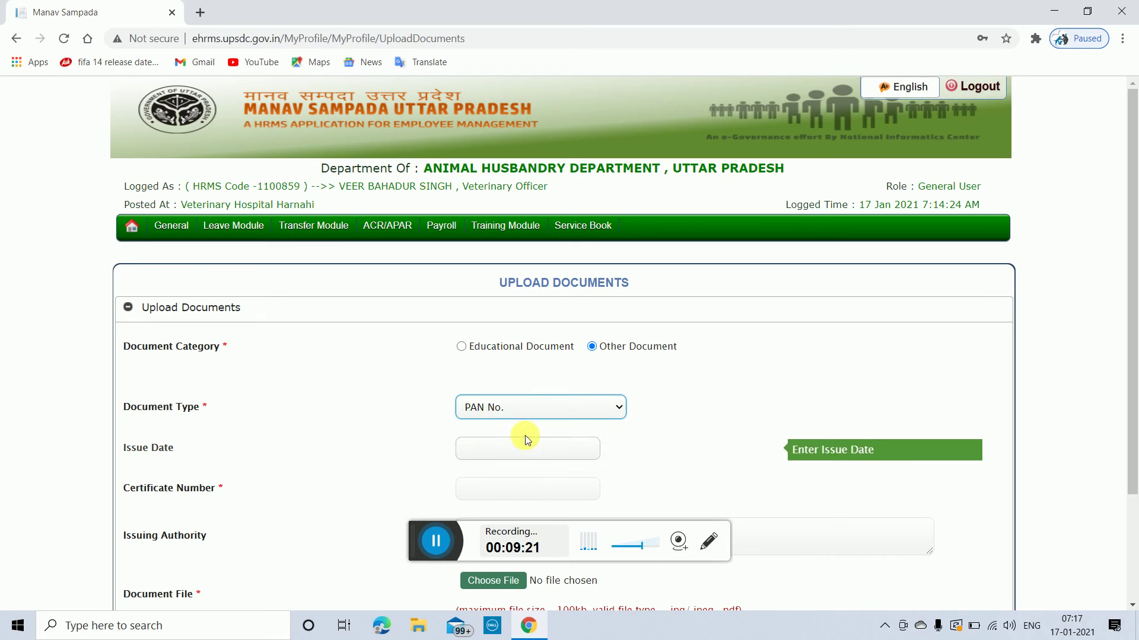
pyautogui.click(672, 424)
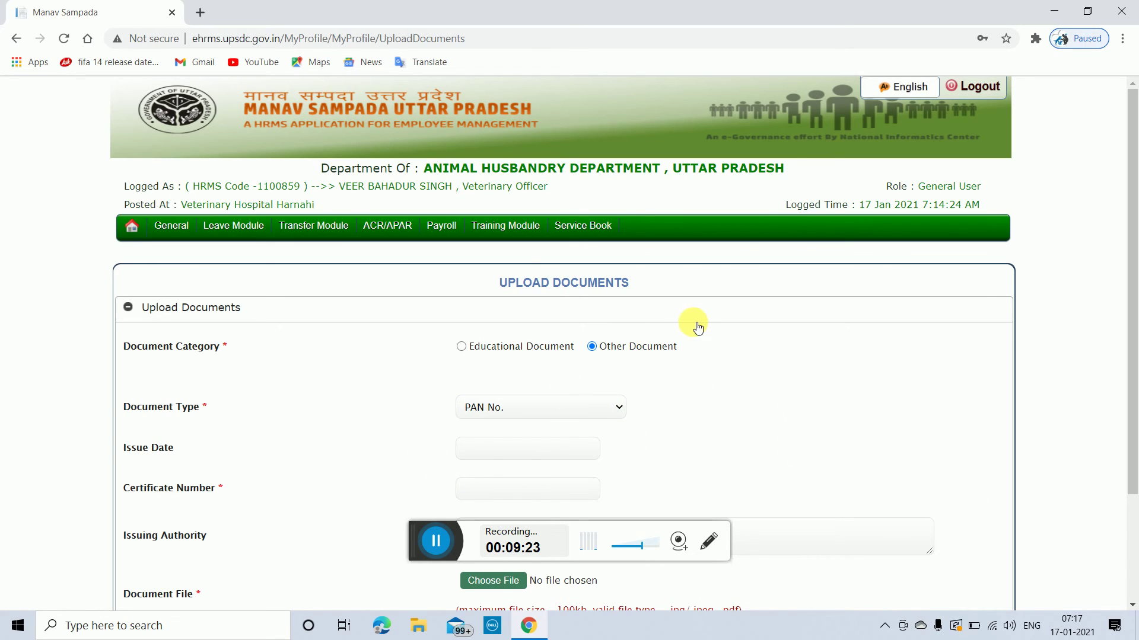
pyautogui.moveTo(168, 231)
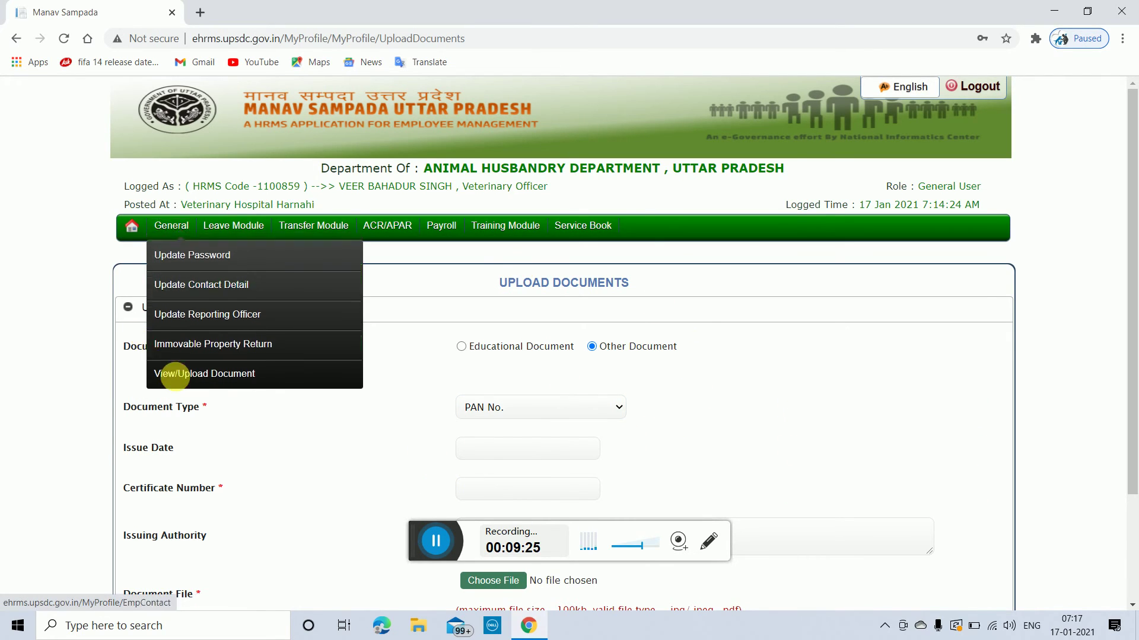
pyautogui.moveTo(225, 227)
pyautogui.moveTo(222, 281)
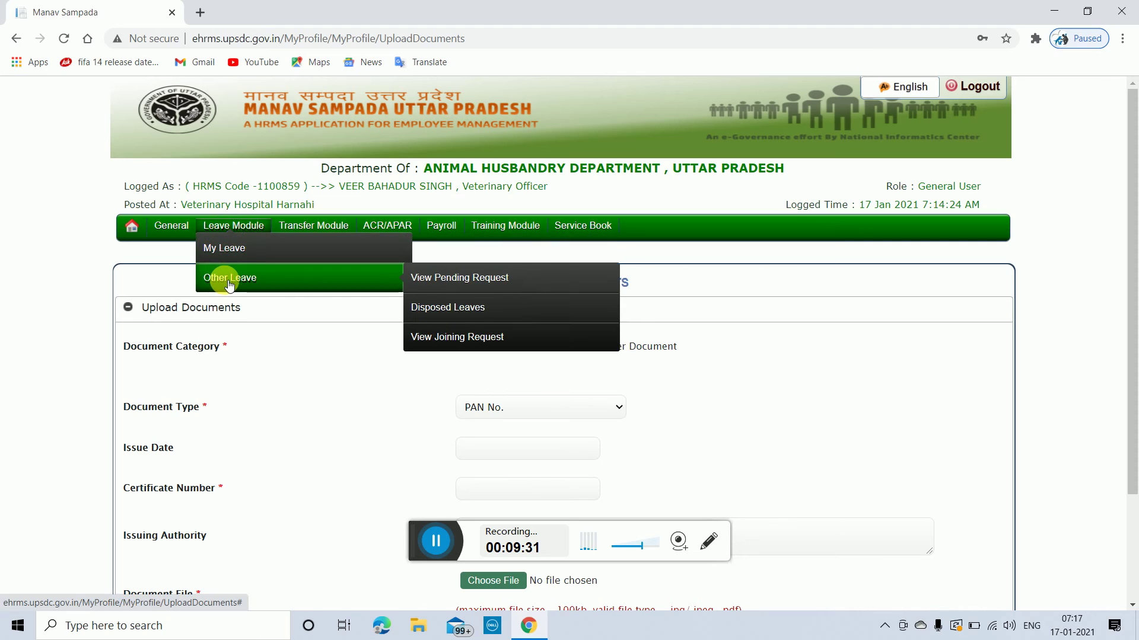
pyautogui.moveTo(306, 229)
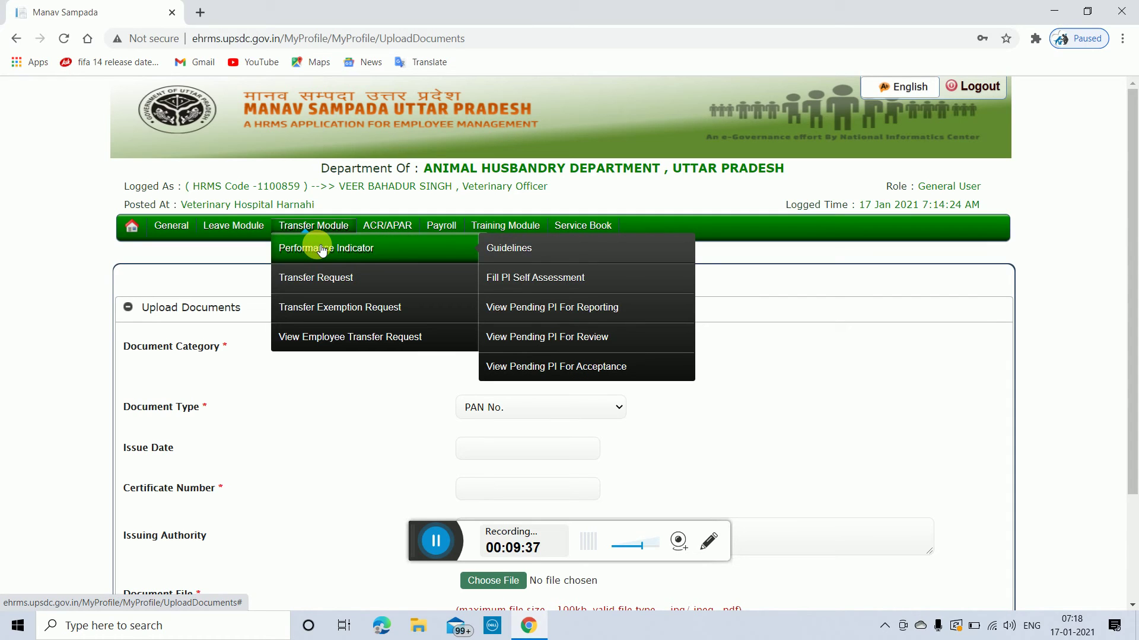
# Step: Open the Online Transfer / Promotion Request page and set Request Type to Transfer
pyautogui.click(323, 281)
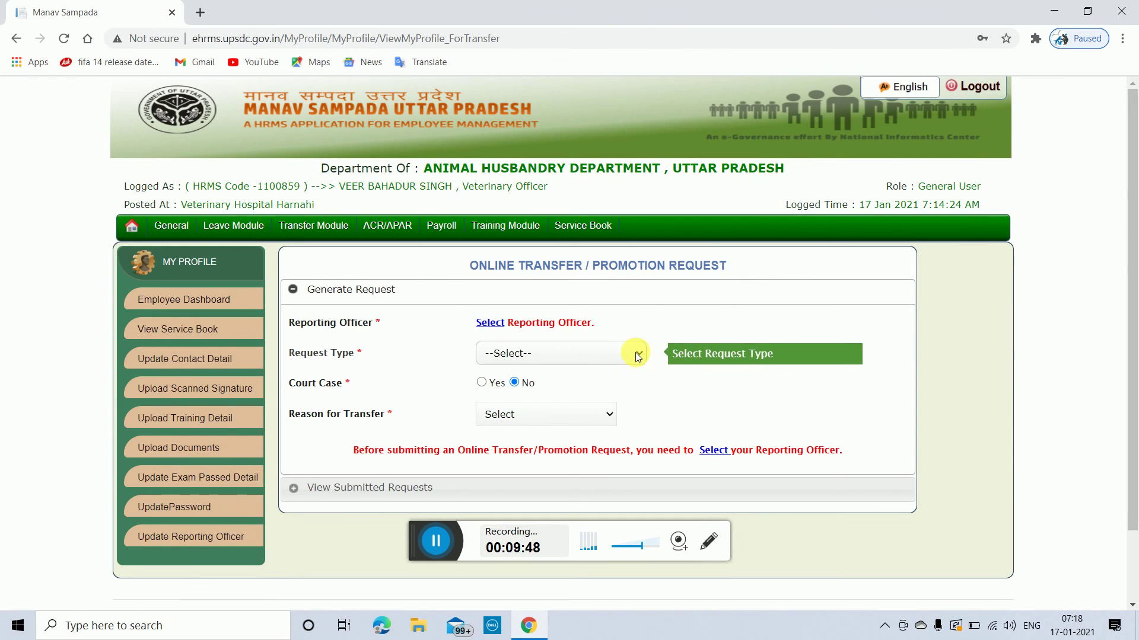
pyautogui.click(638, 354)
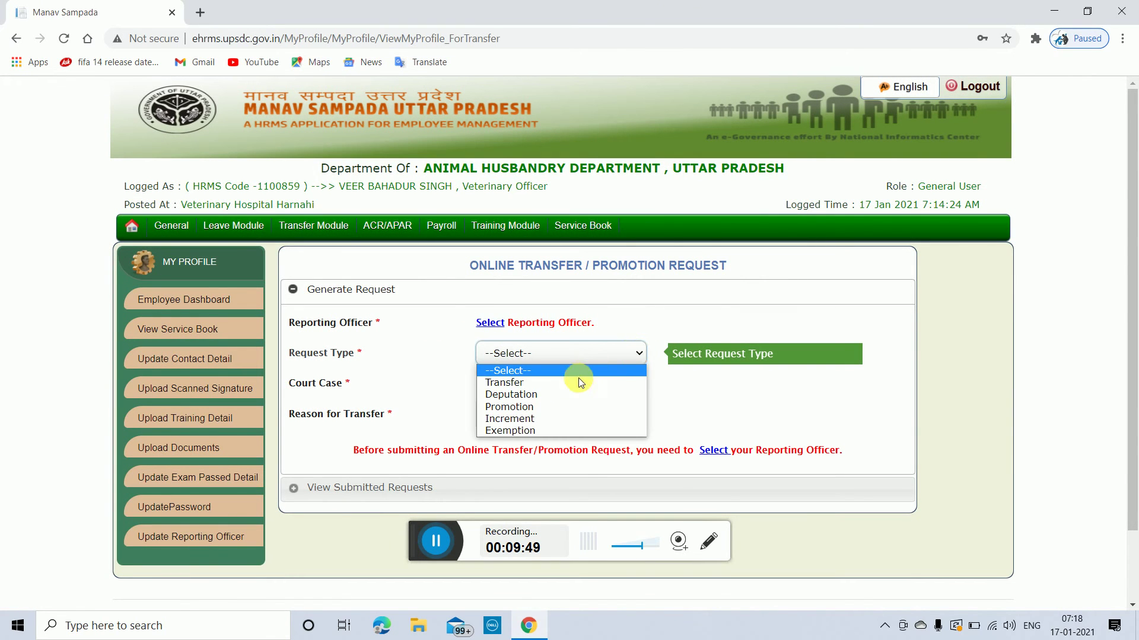
pyautogui.click(560, 382)
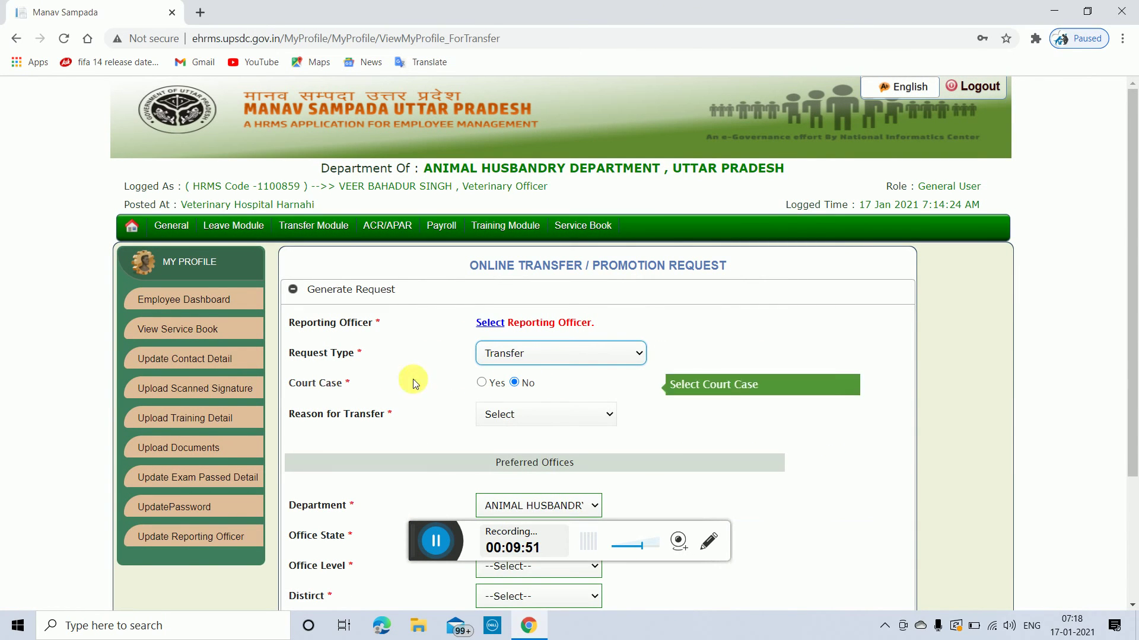
# Step: Review the Reason for Transfer options and the preferred-office fields without choosing a reason
pyautogui.scroll(-1, 836, 393)
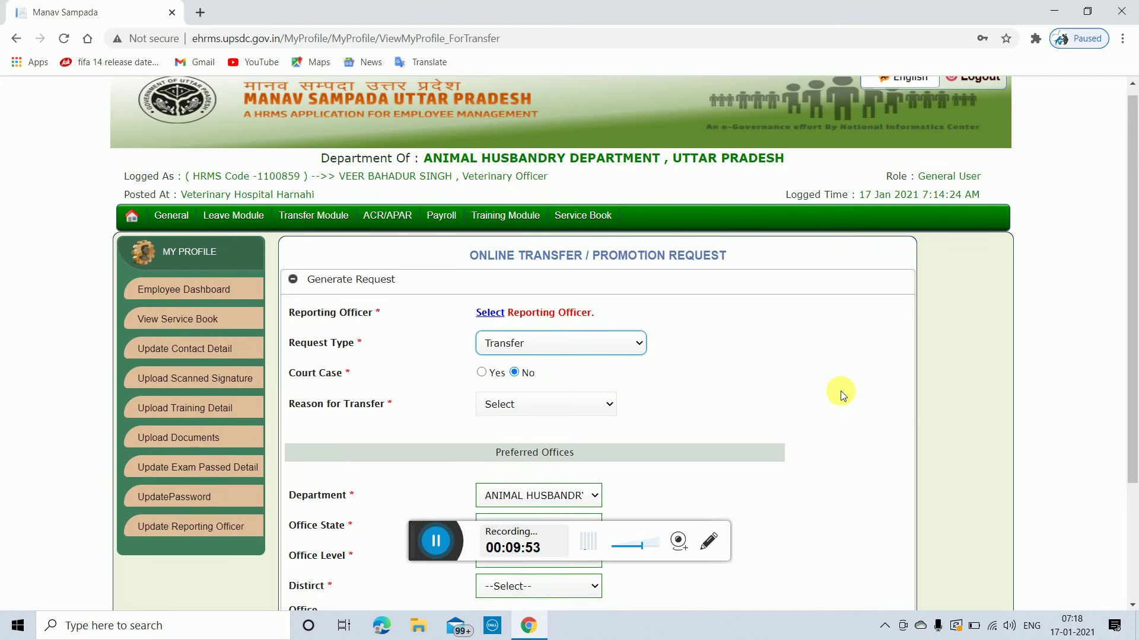
pyautogui.scroll(-2, 842, 394)
pyautogui.click(607, 267)
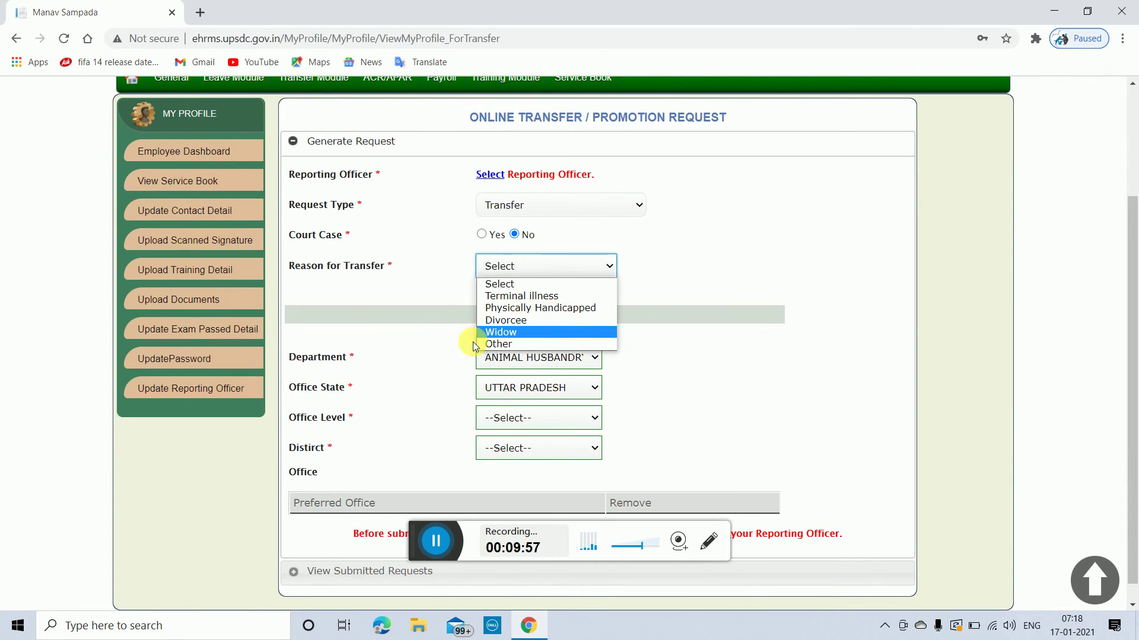
pyautogui.click(897, 244)
pyautogui.scroll(-1, 559, 386)
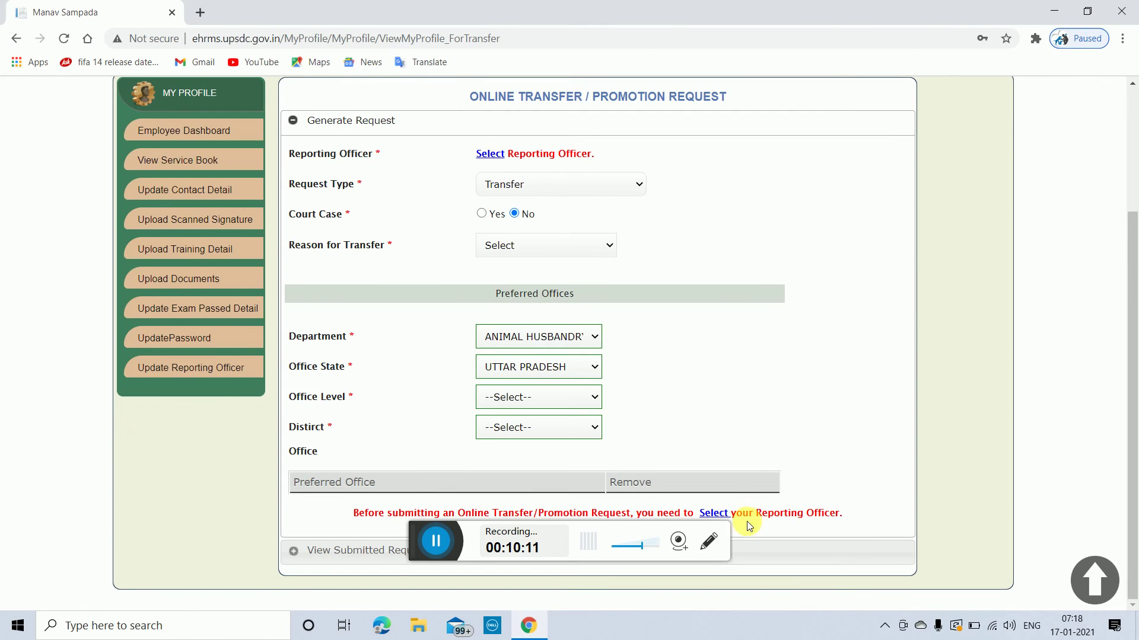
pyautogui.scroll(3, 665, 292)
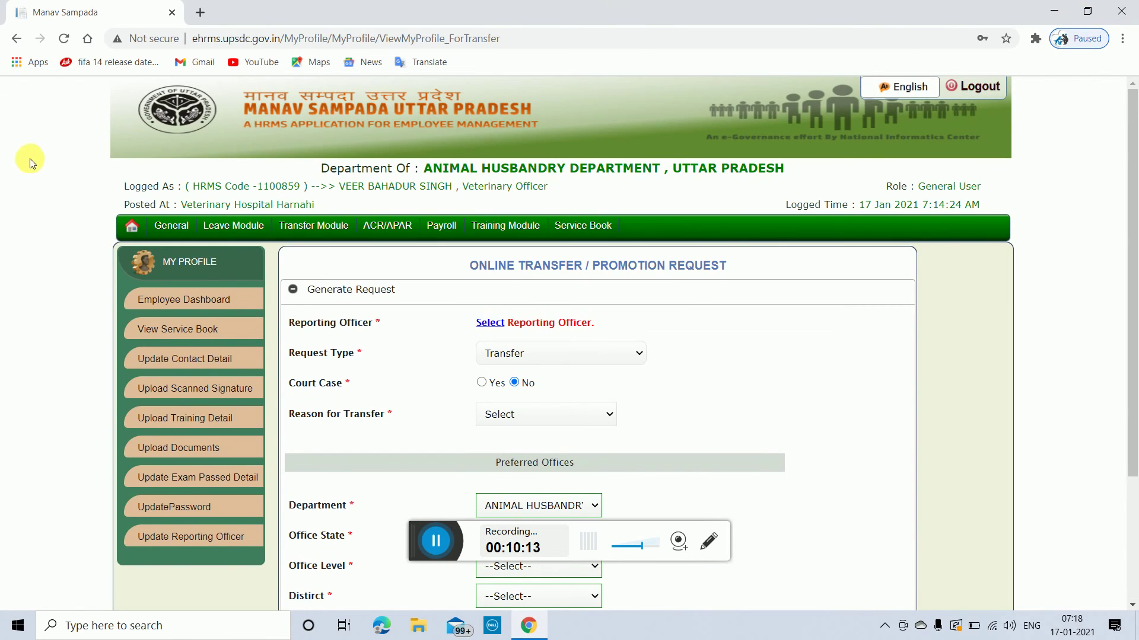
pyautogui.moveTo(169, 226)
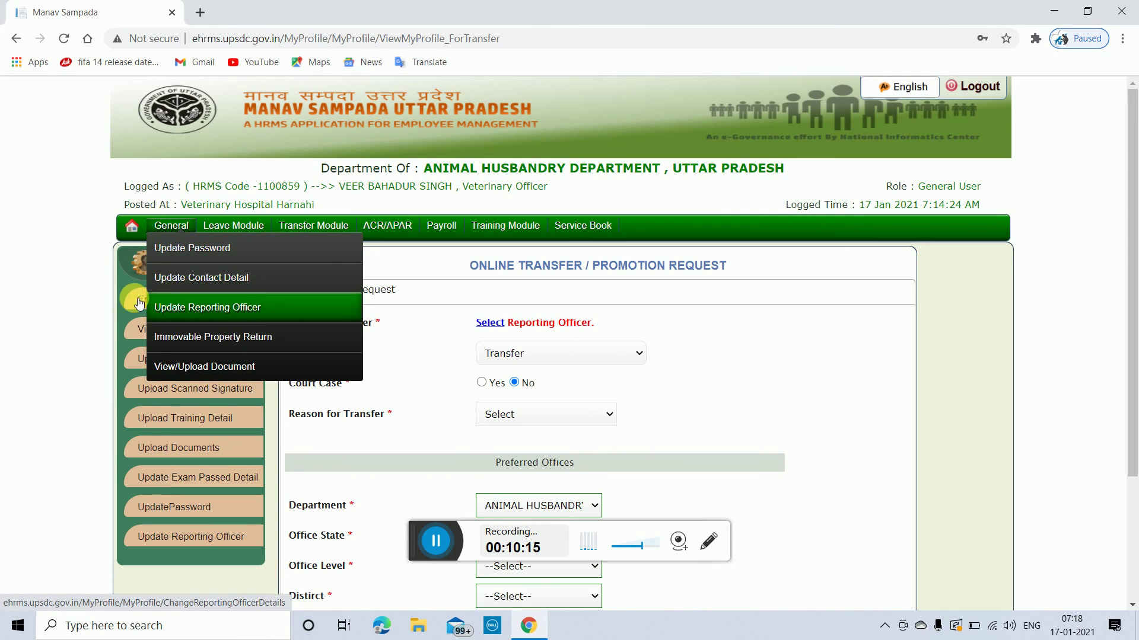
# Step: Open Update Reporting Officer and expand the list showing one Leave-service reporting officer
pyautogui.click(185, 314)
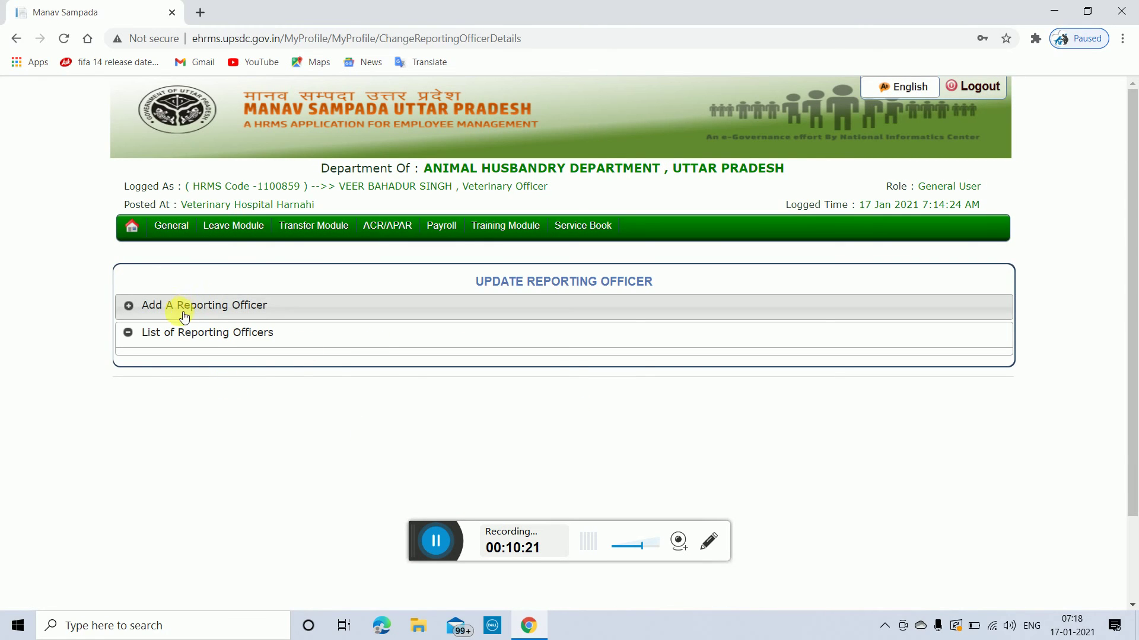
pyautogui.click(180, 313)
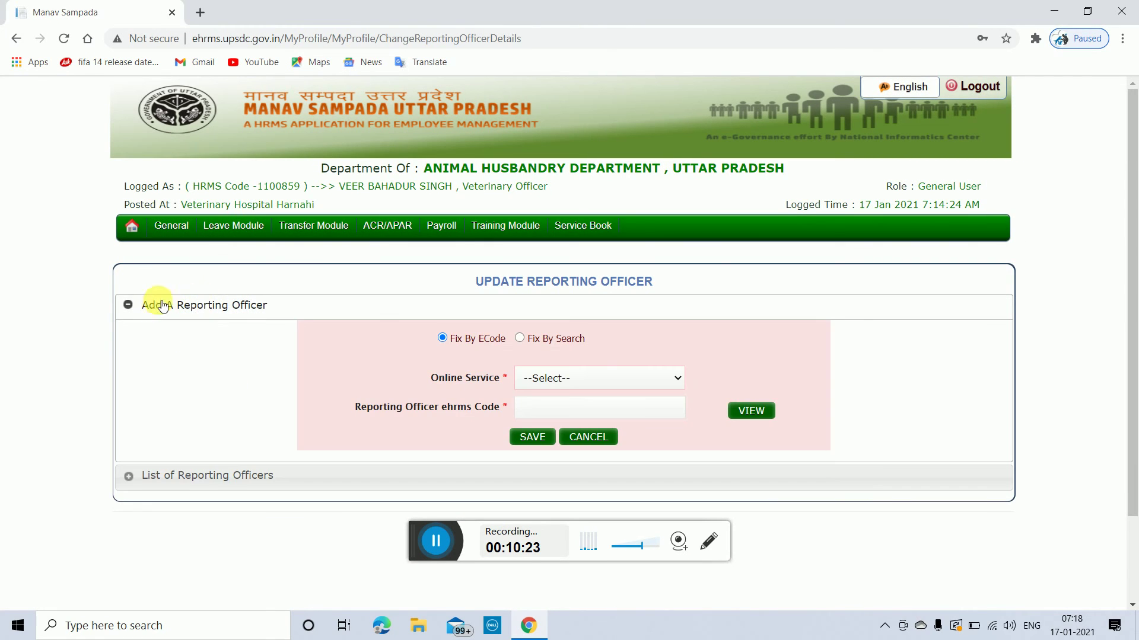
pyautogui.click(158, 309)
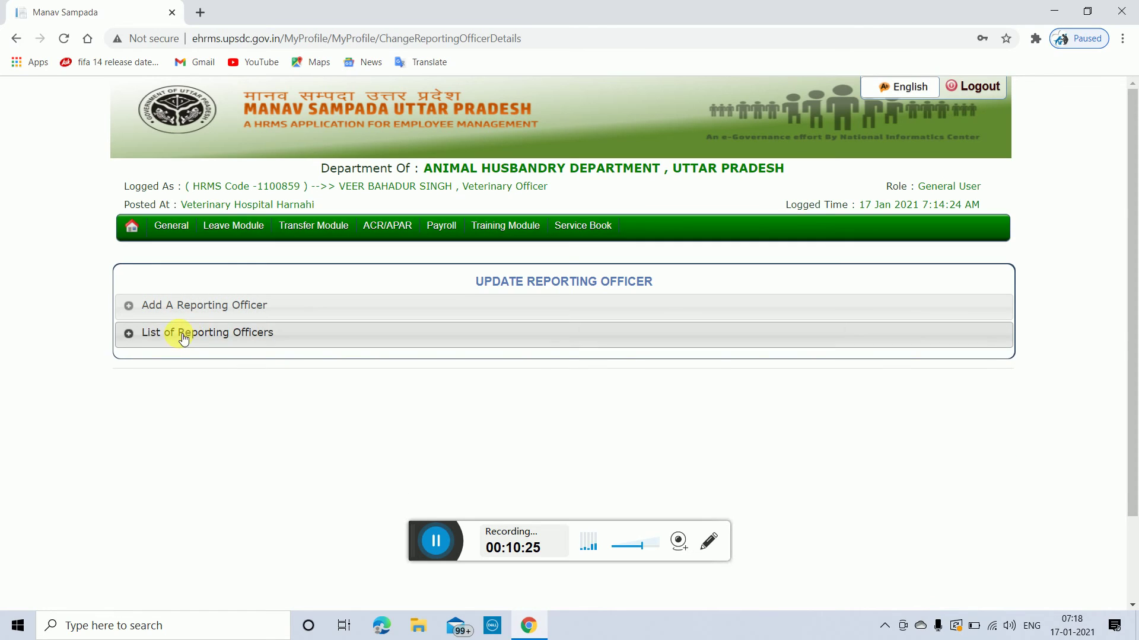
pyautogui.click(181, 334)
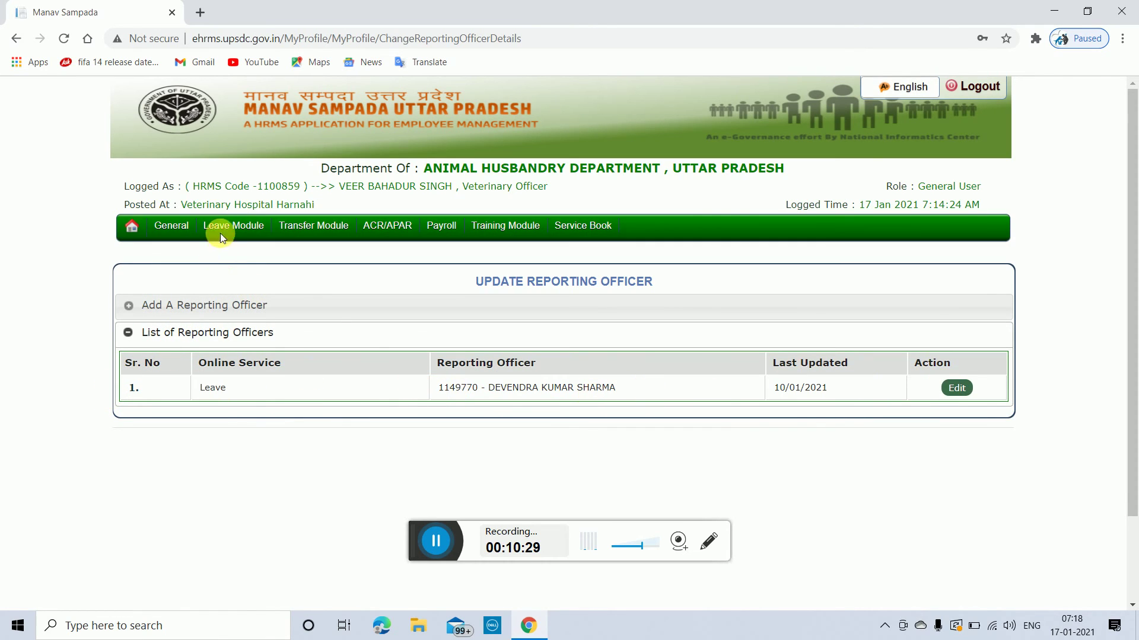
pyautogui.moveTo(297, 228)
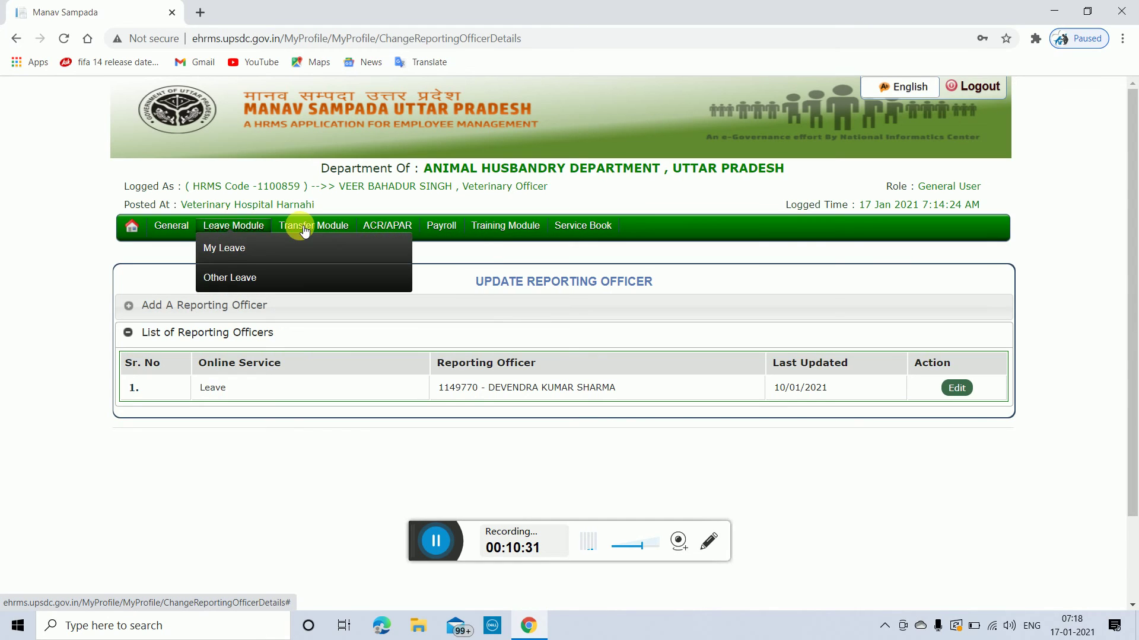
pyautogui.click(306, 231)
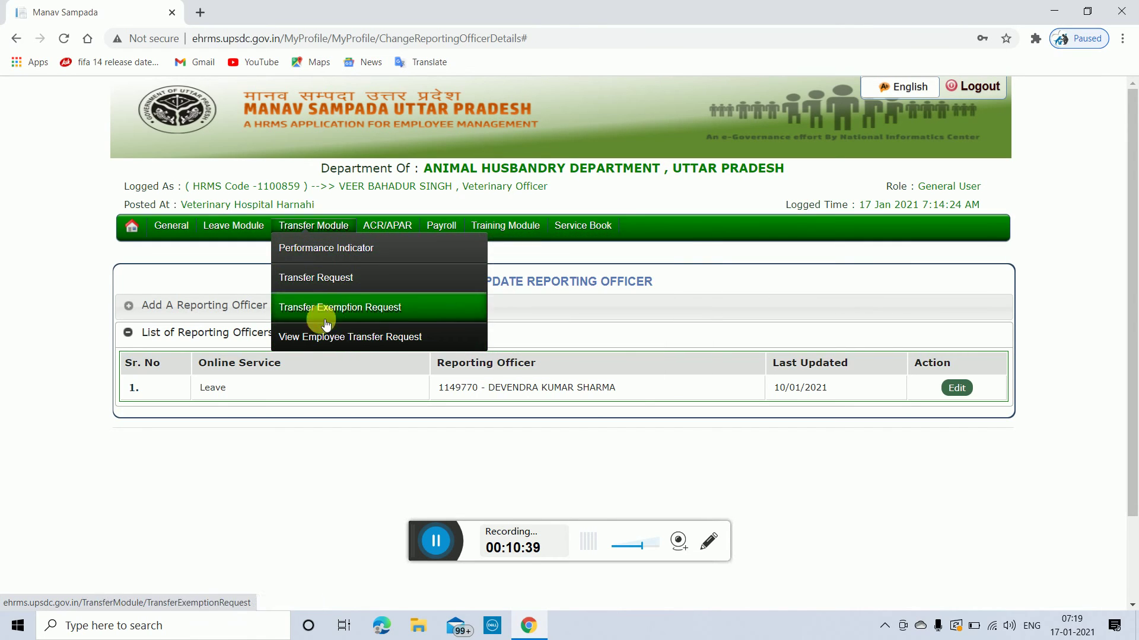
pyautogui.moveTo(300, 252)
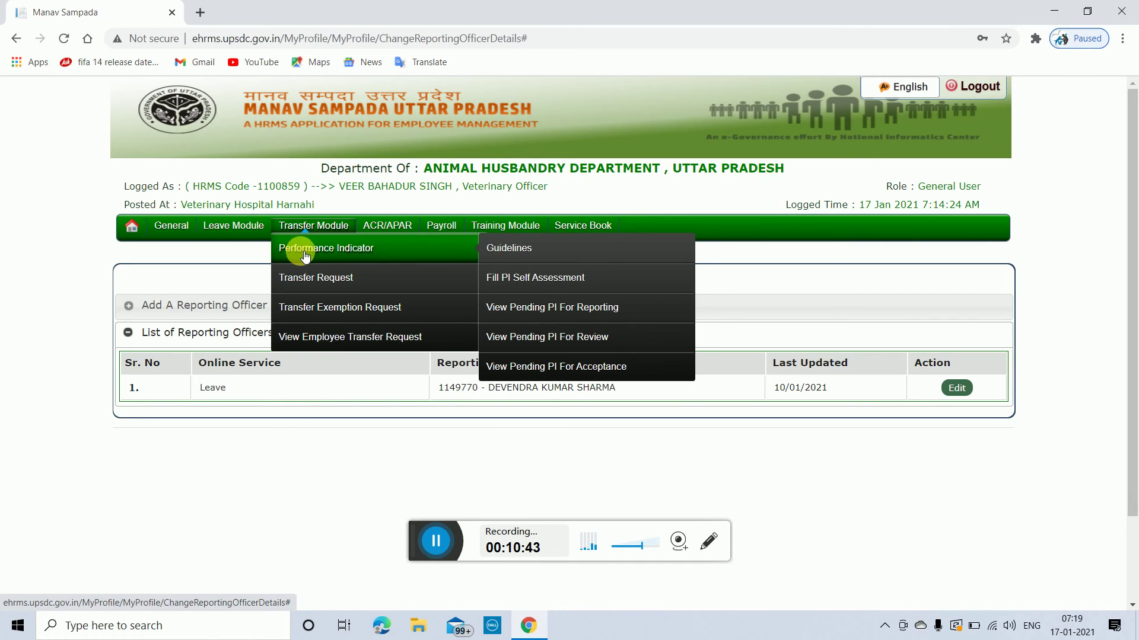
pyautogui.moveTo(409, 231)
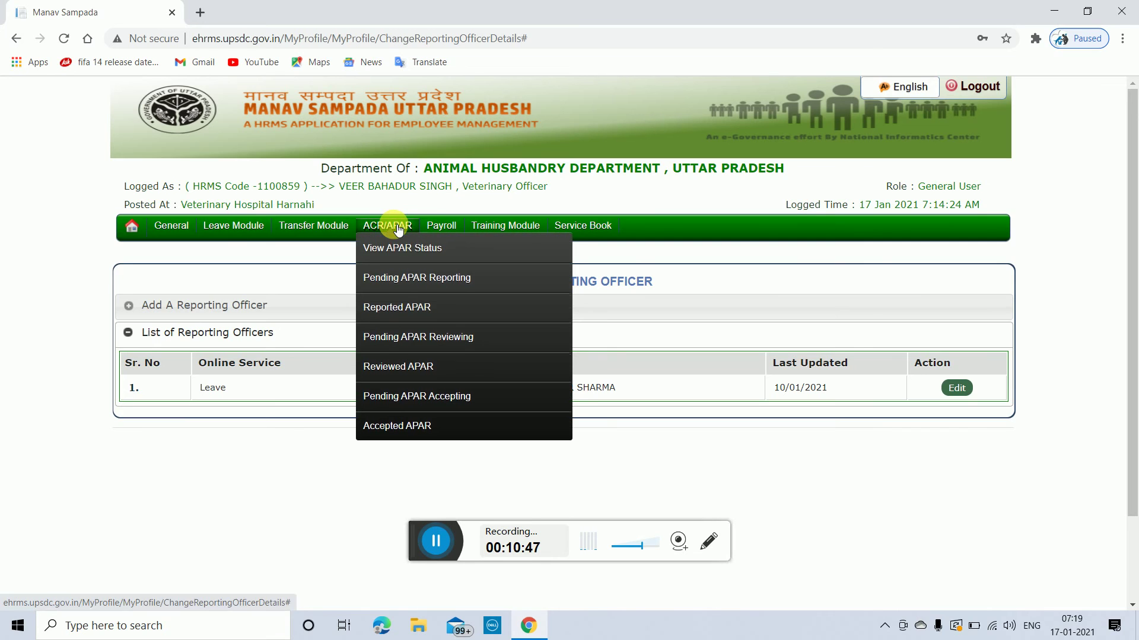
pyautogui.moveTo(215, 225)
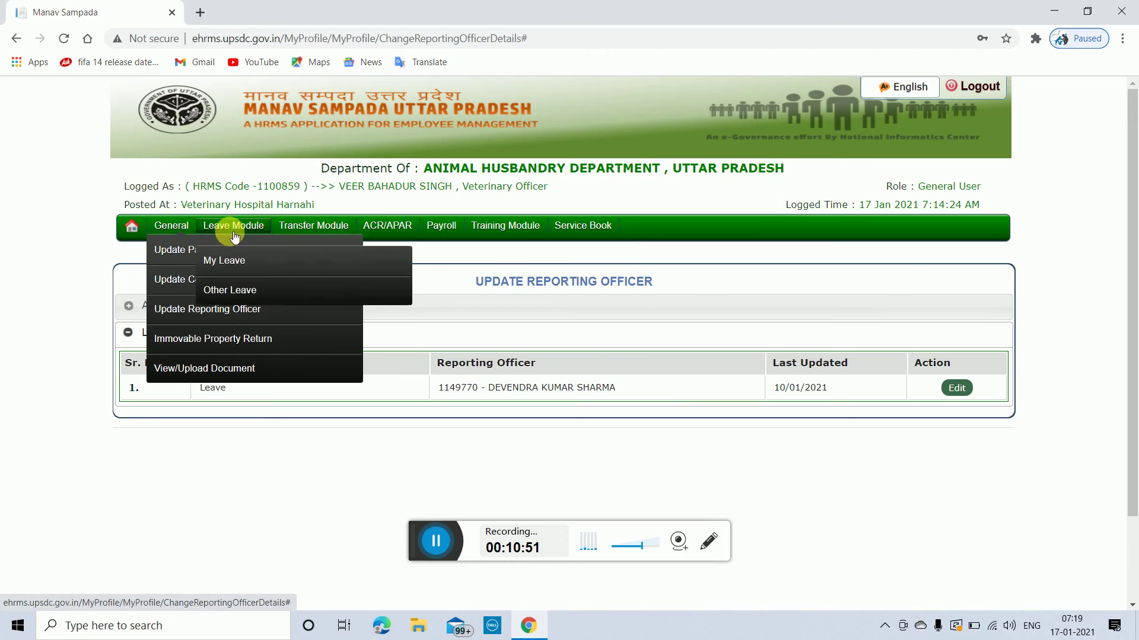
pyautogui.moveTo(376, 224)
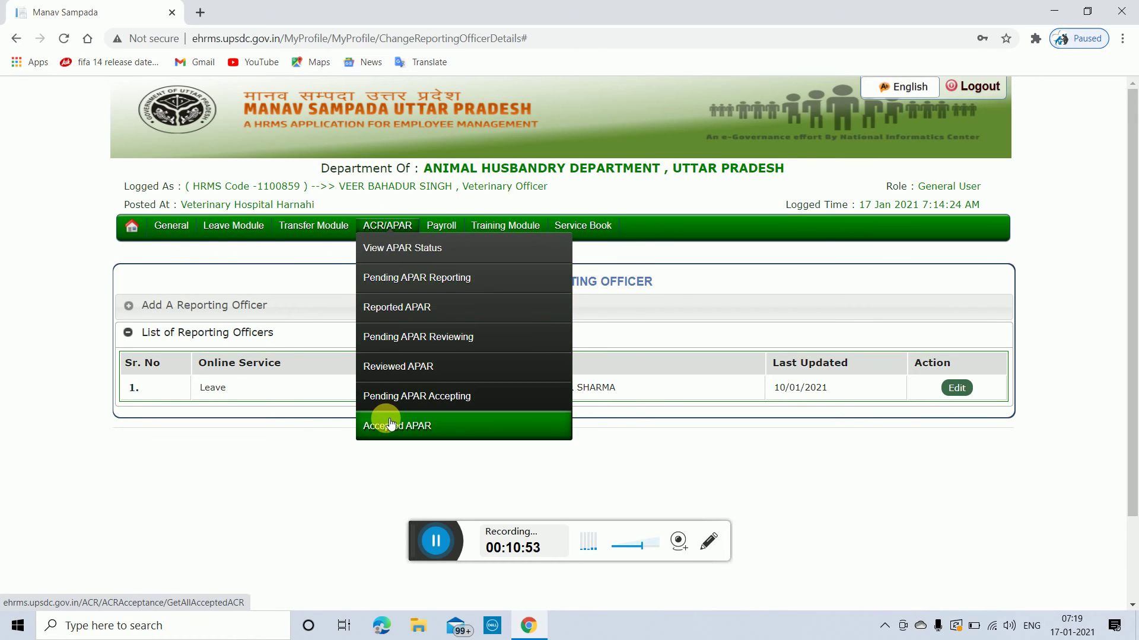
pyautogui.moveTo(449, 230)
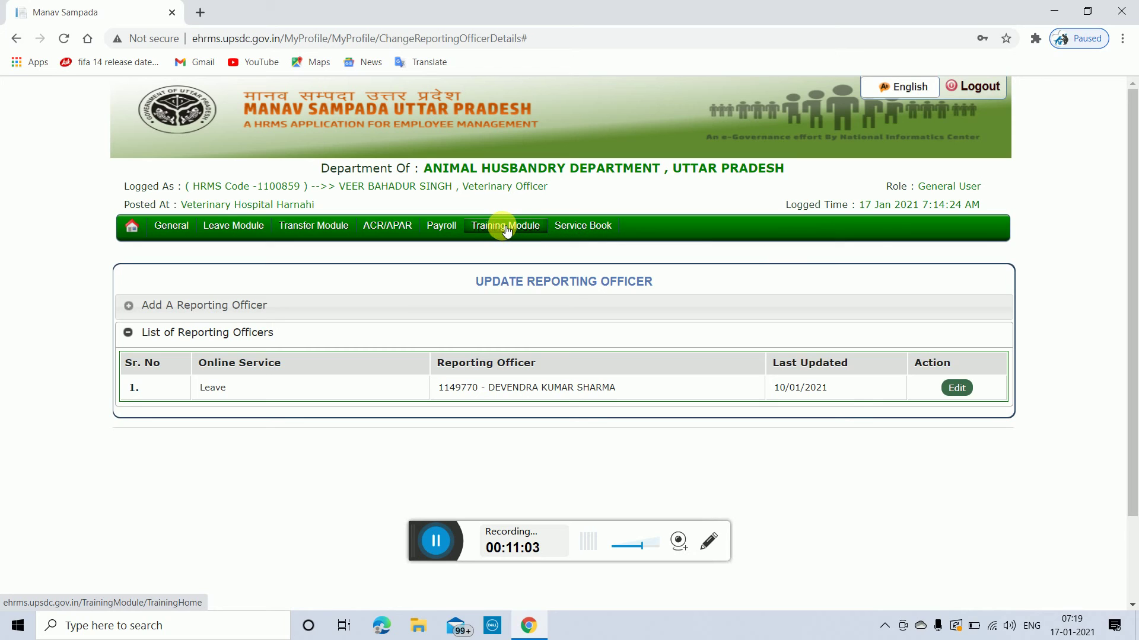
# Step: From the Training Module, go to View Service Book and generate the 4-page e-Service Book report
pyautogui.click(508, 231)
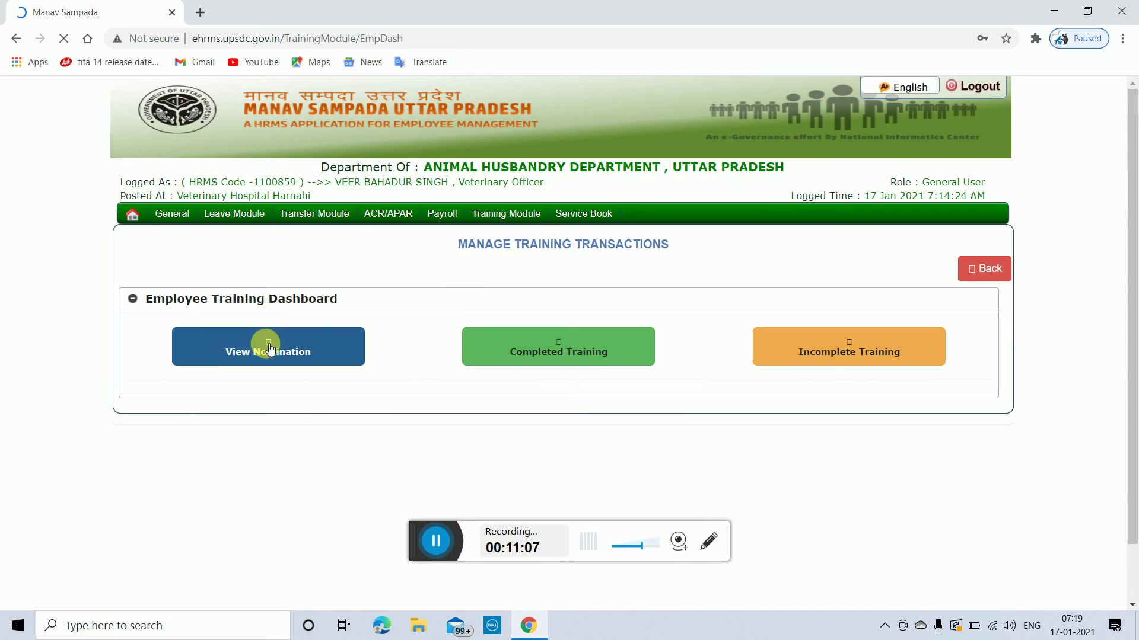
pyautogui.moveTo(614, 217)
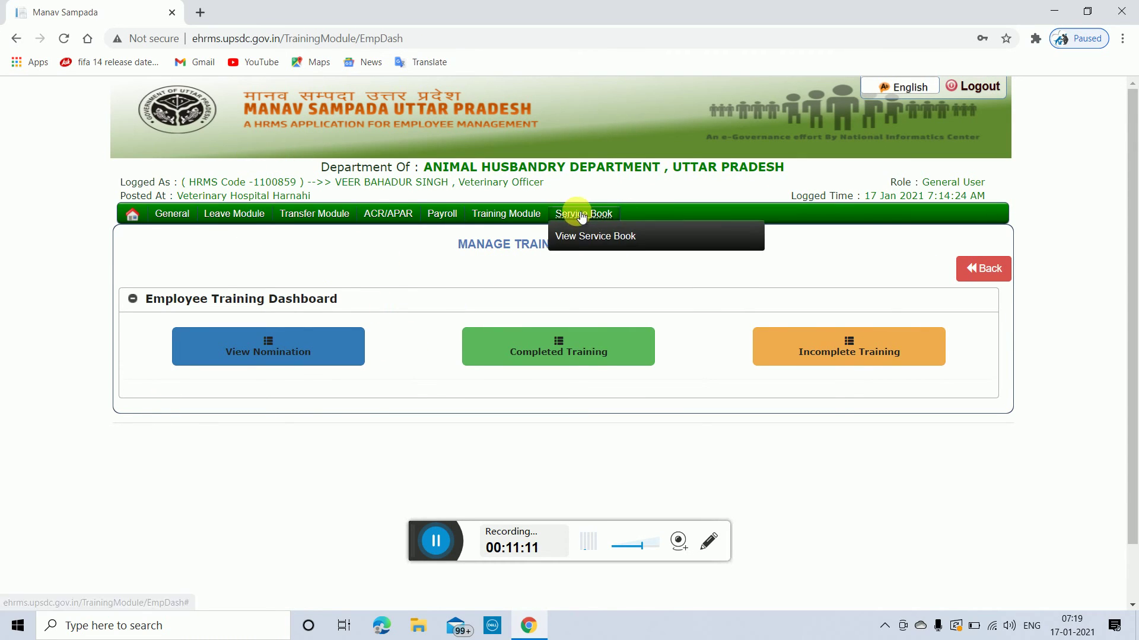
pyautogui.click(579, 236)
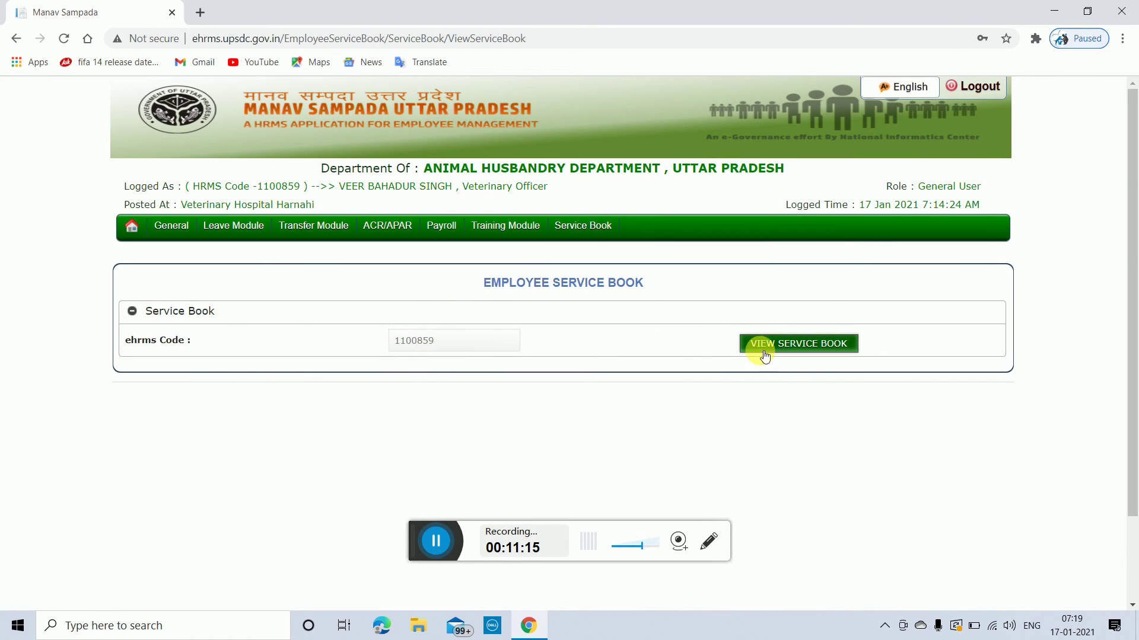
pyautogui.click(821, 344)
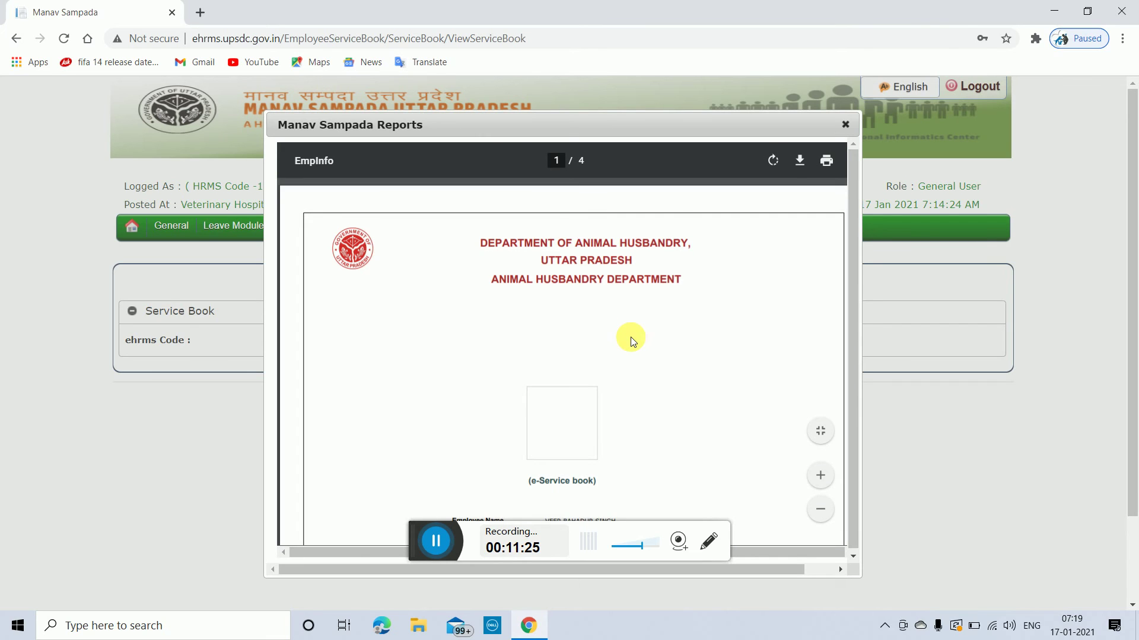
# Step: Scroll through all four pages of the e-Service Book report, then close the reports viewer
pyautogui.scroll(-2, 635, 343)
pyautogui.scroll(-5, 635, 344)
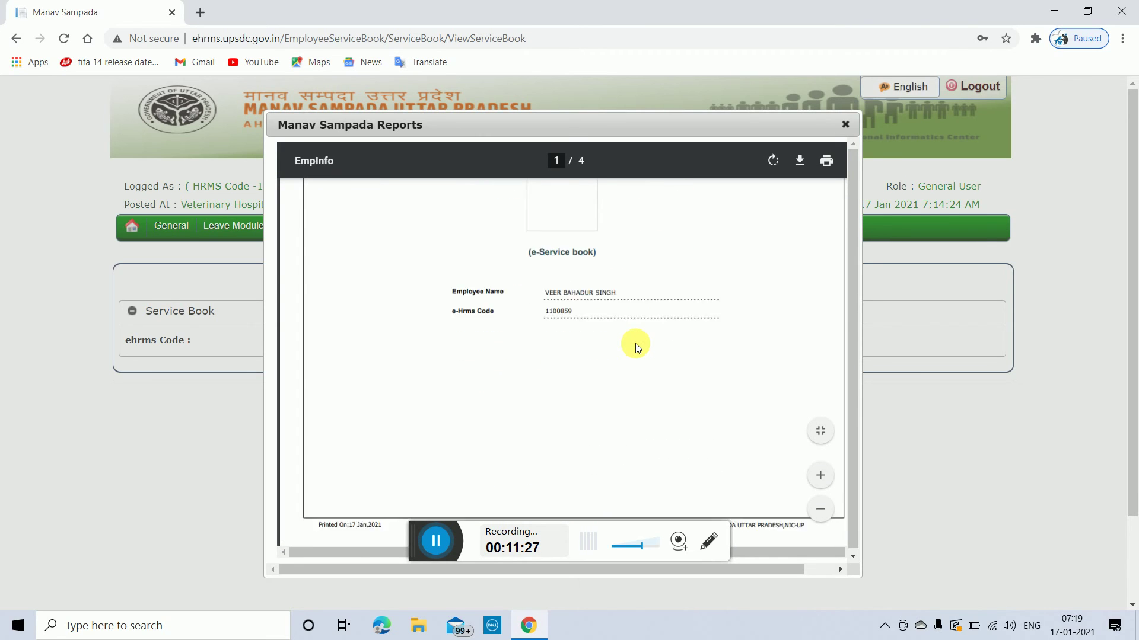
pyautogui.scroll(-3, 641, 346)
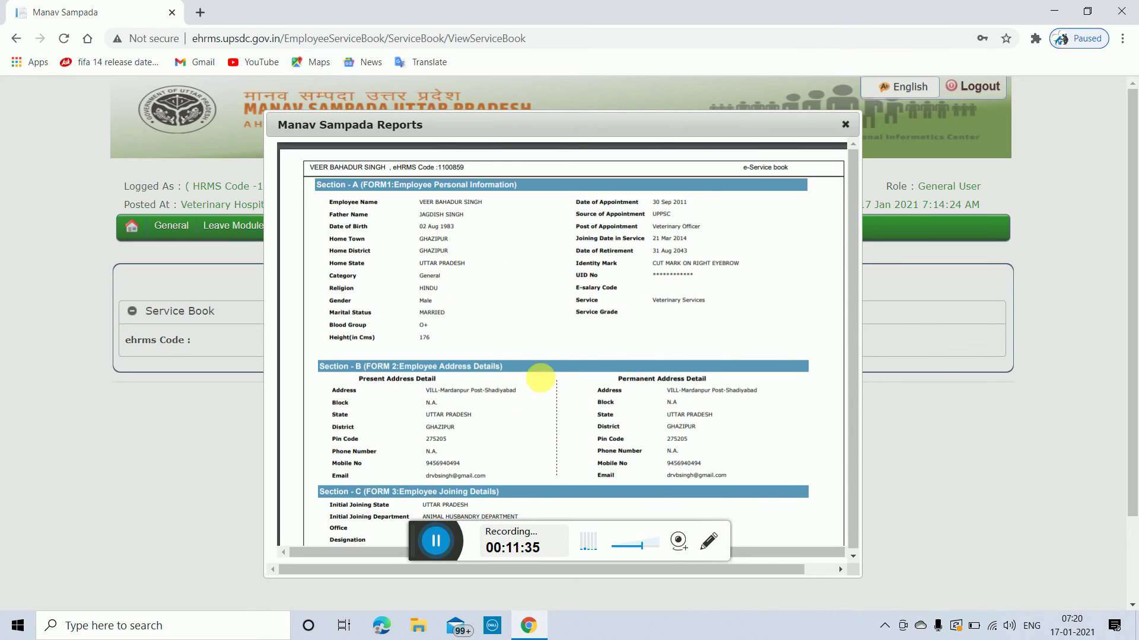
pyautogui.scroll(-1, 575, 362)
pyautogui.scroll(-6, 575, 361)
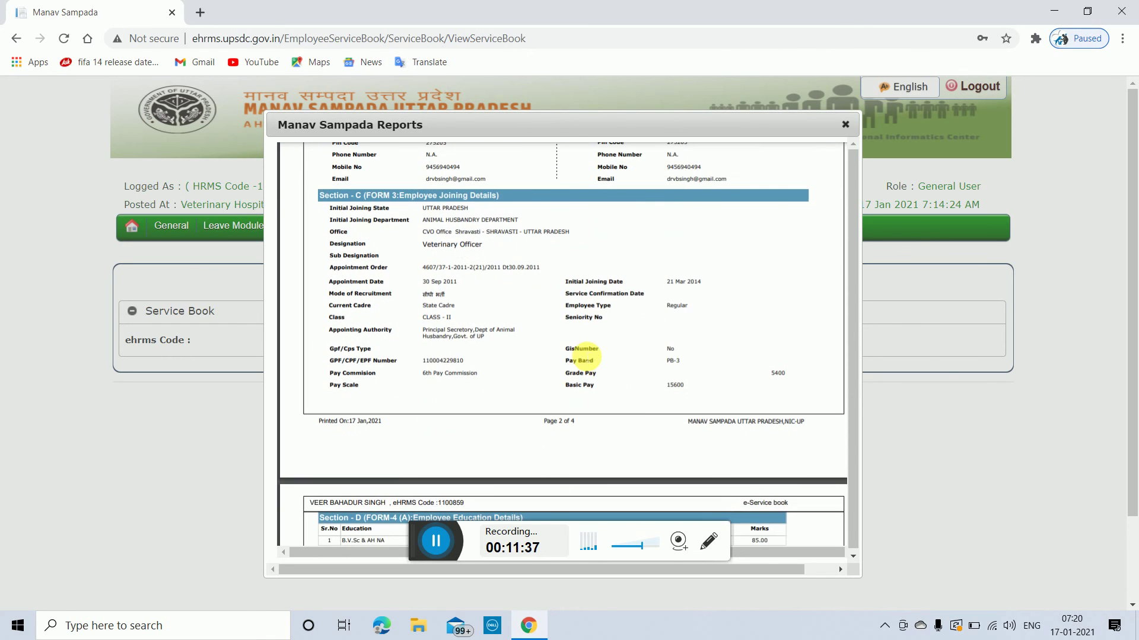
pyautogui.scroll(-5, 587, 356)
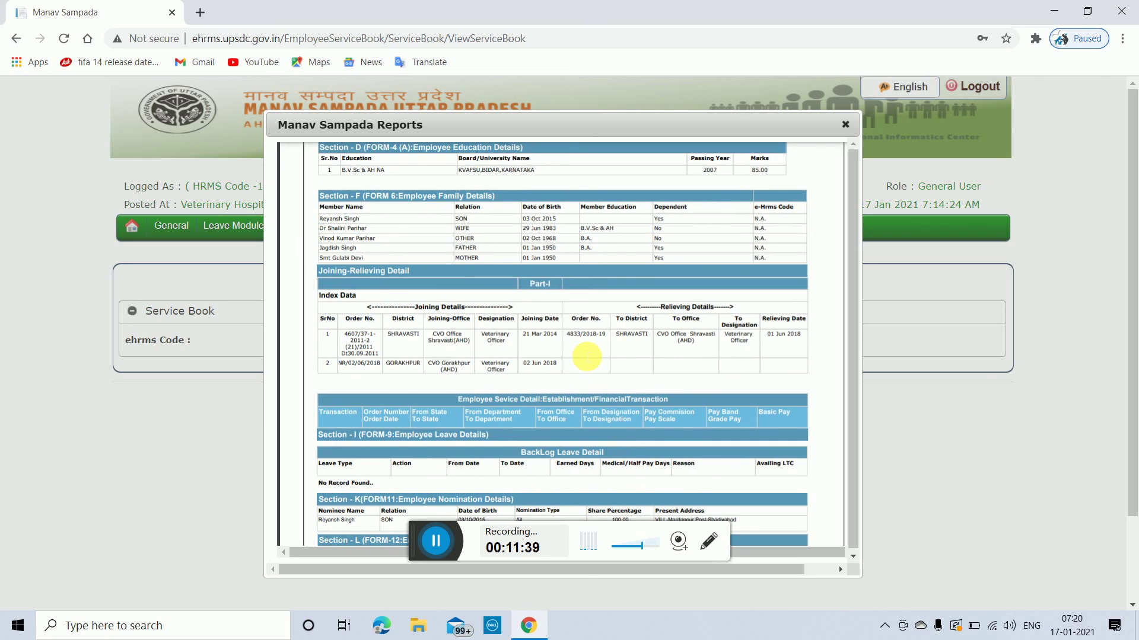
pyautogui.scroll(-10, 583, 351)
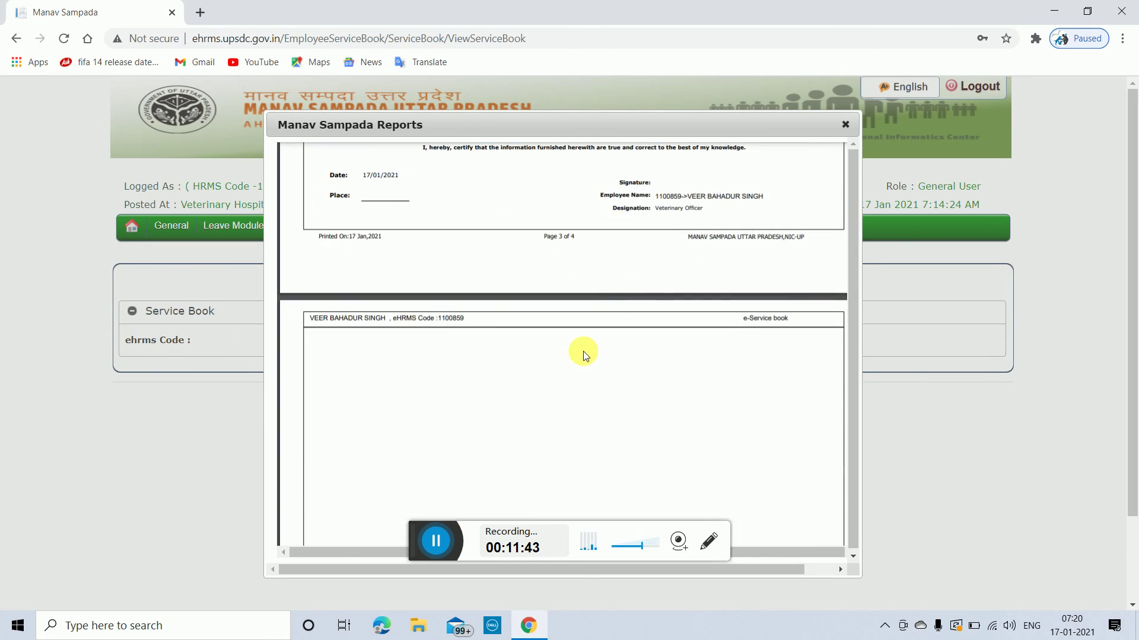
pyautogui.scroll(-1, 582, 351)
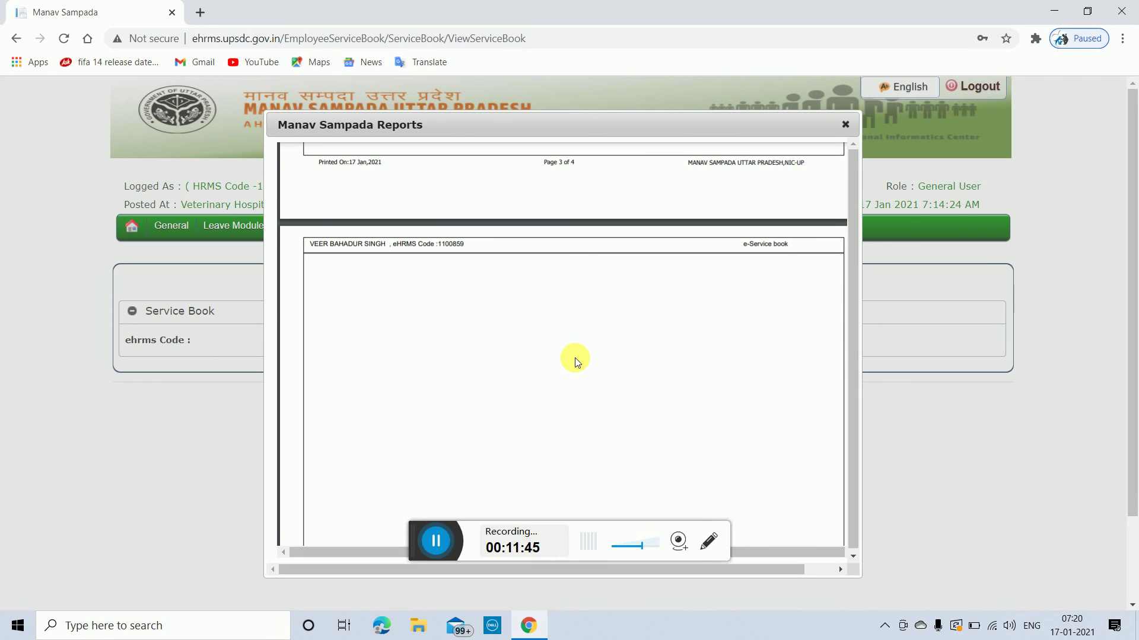
pyautogui.scroll(4, 574, 358)
pyautogui.scroll(2, 581, 361)
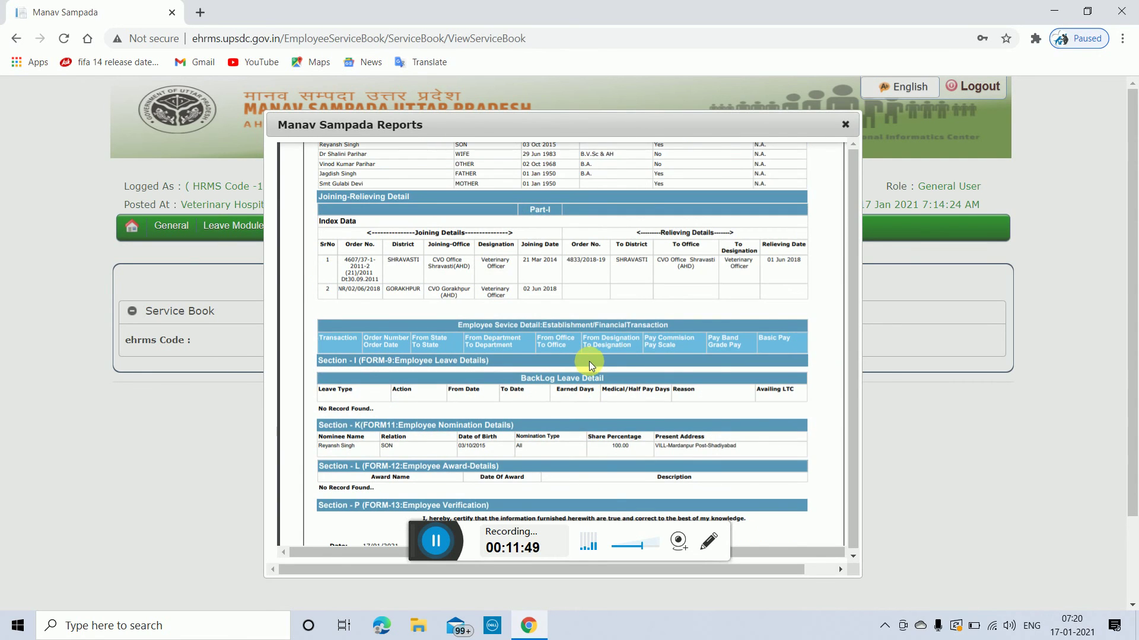
pyautogui.scroll(2, 588, 361)
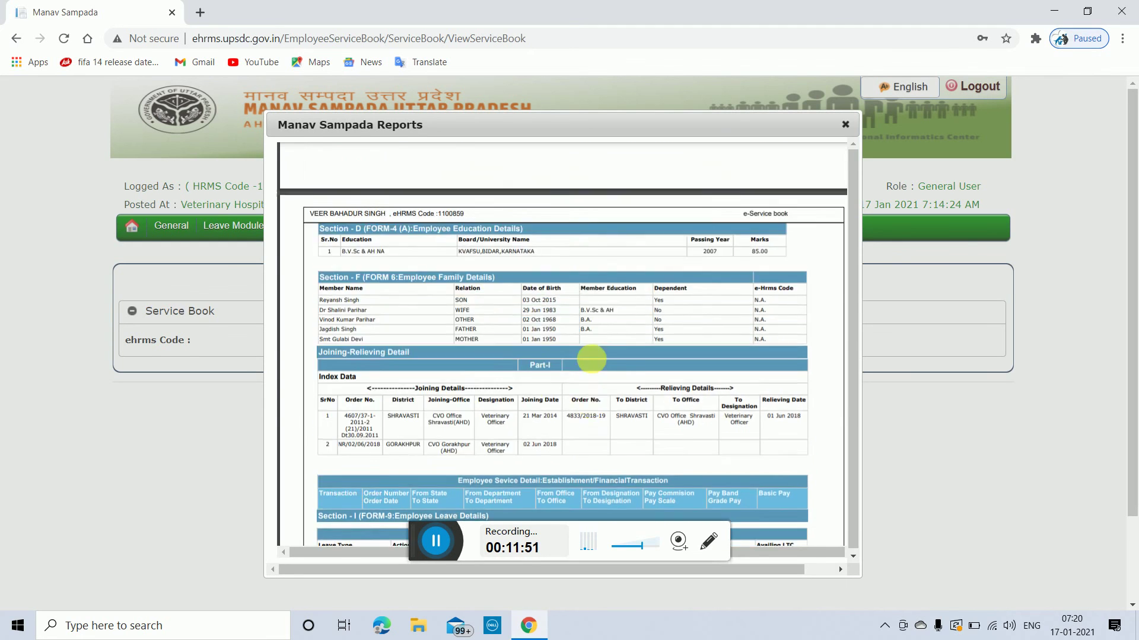
pyautogui.scroll(3, 591, 359)
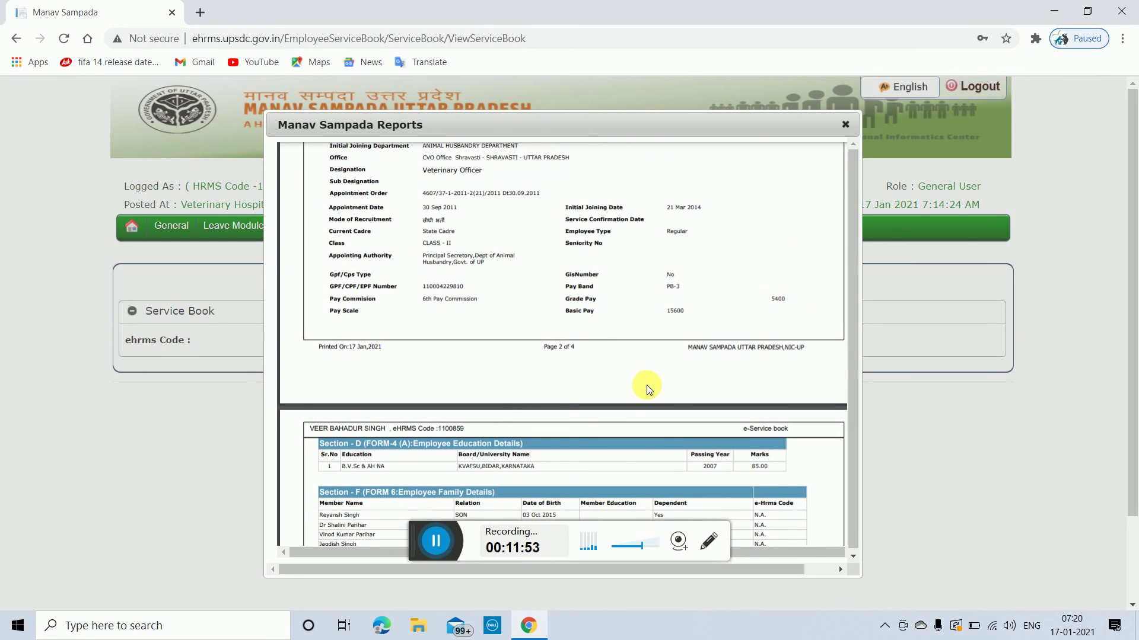
pyautogui.scroll(3, 650, 382)
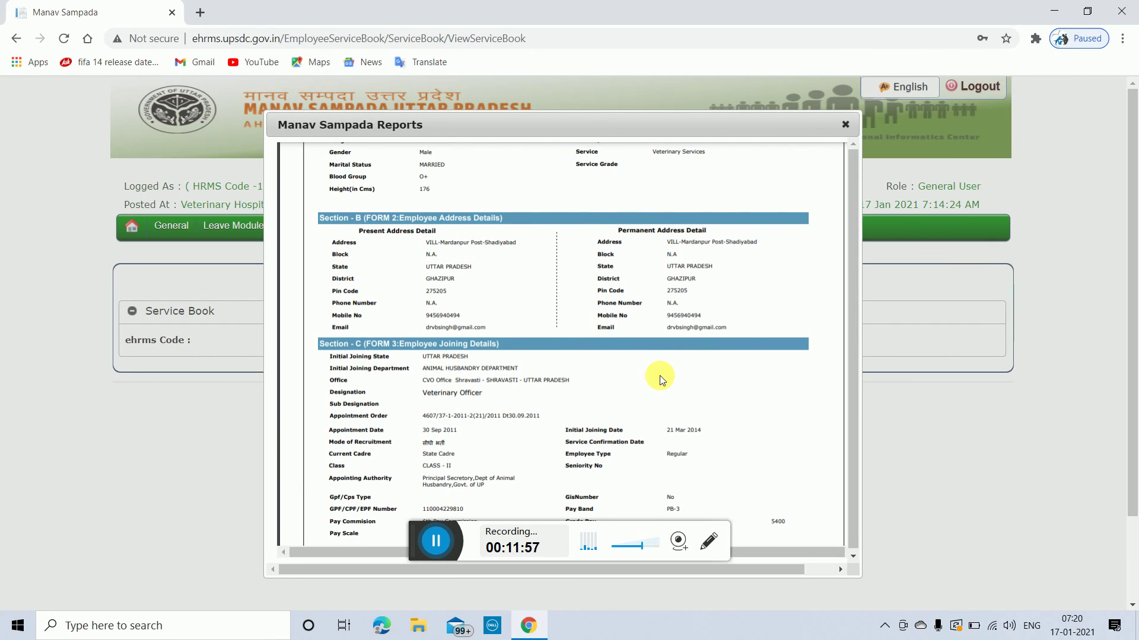
pyautogui.scroll(6, 660, 375)
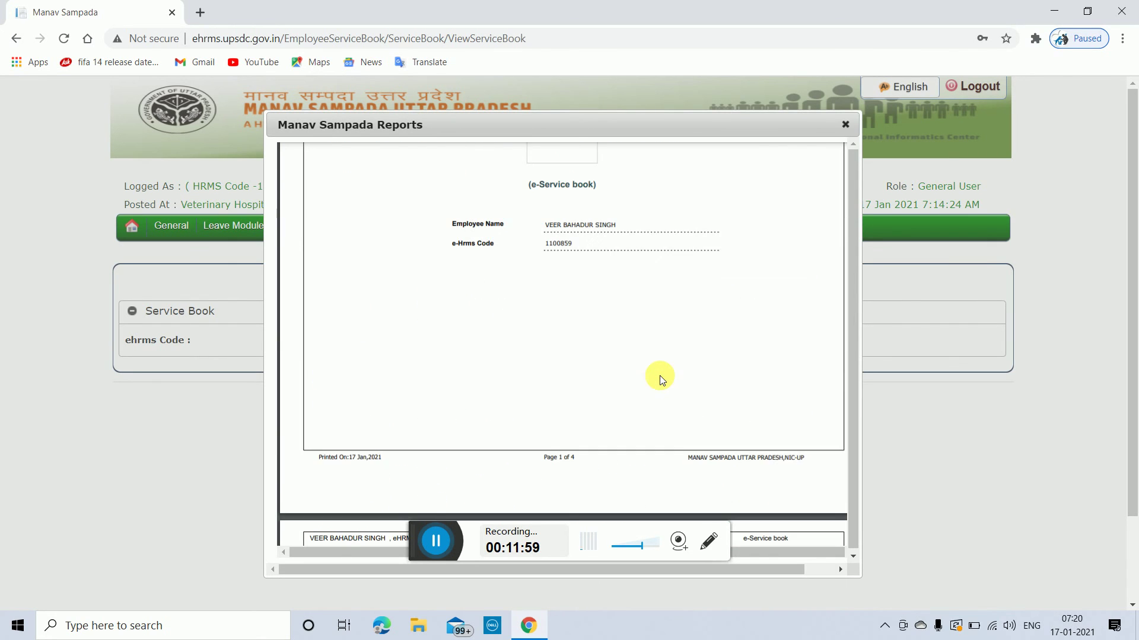
pyautogui.scroll(4, 661, 377)
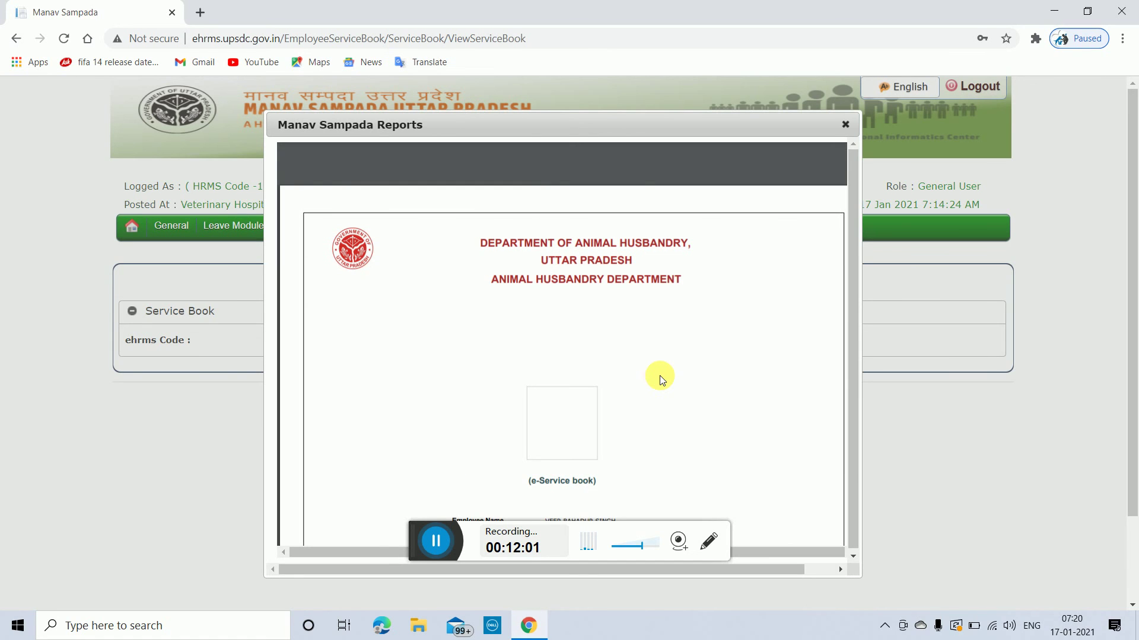
pyautogui.scroll(-10, 659, 375)
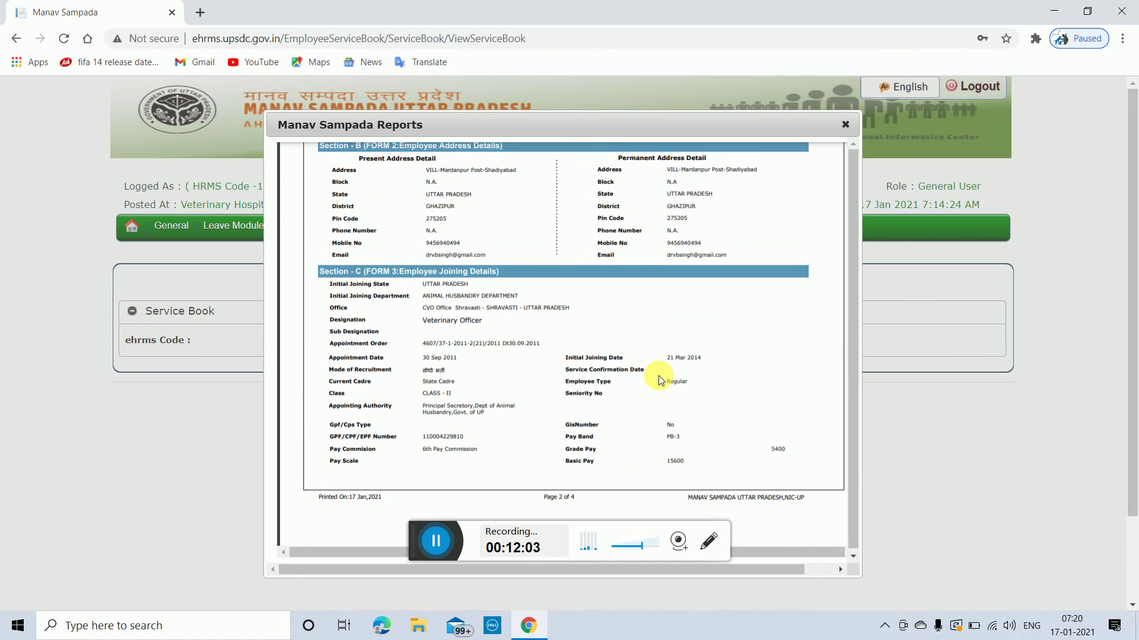
pyautogui.scroll(-10, 658, 376)
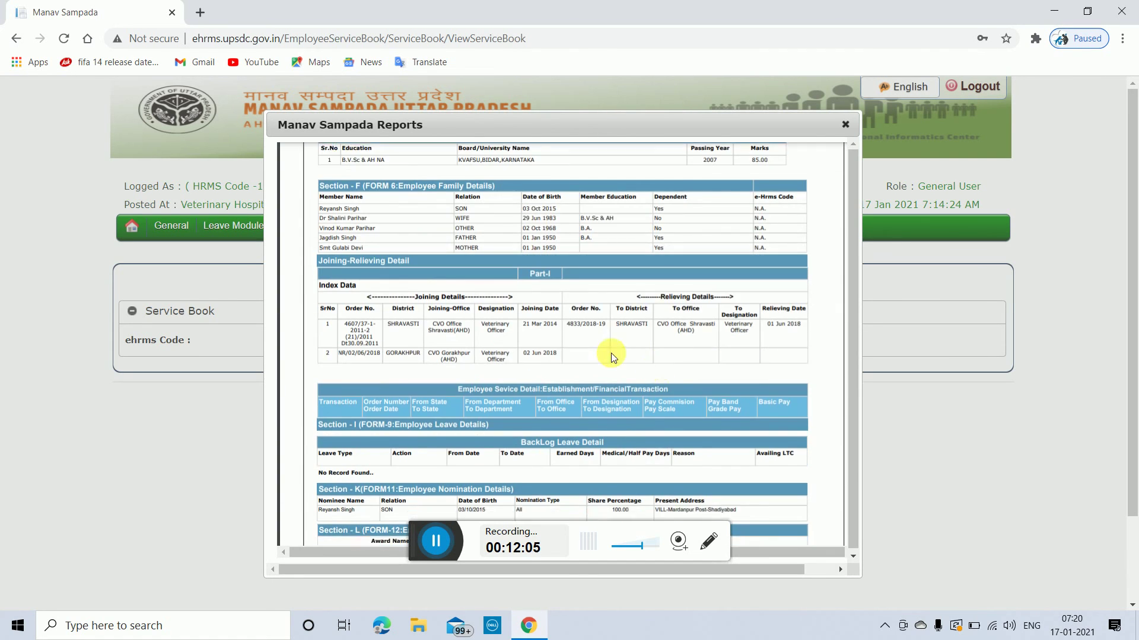
pyautogui.scroll(-3, 610, 354)
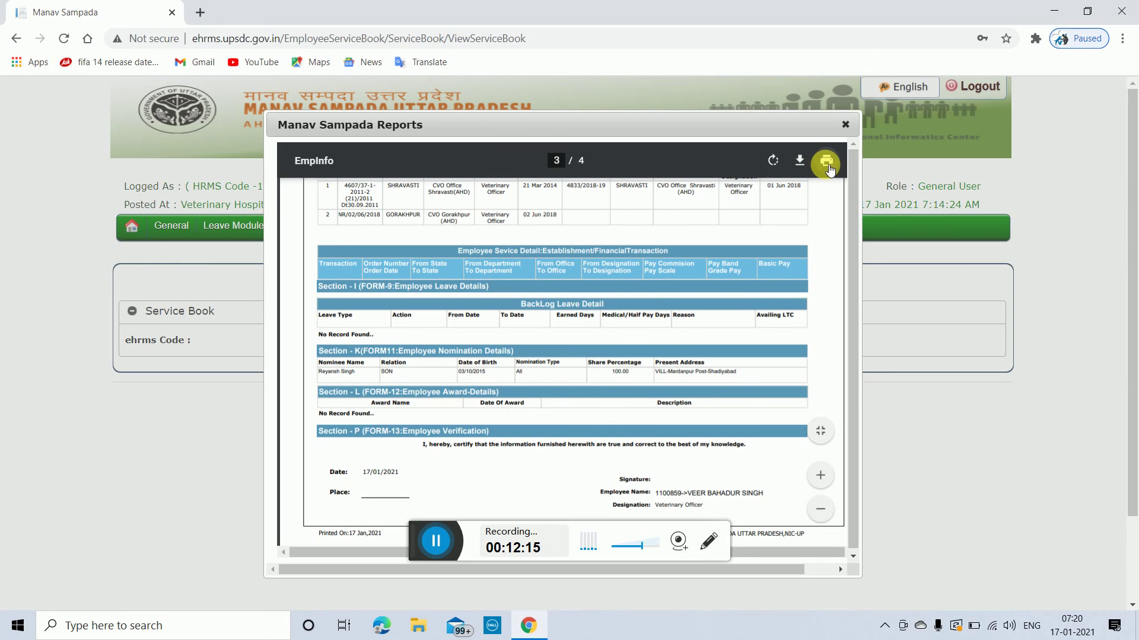
pyautogui.click(845, 126)
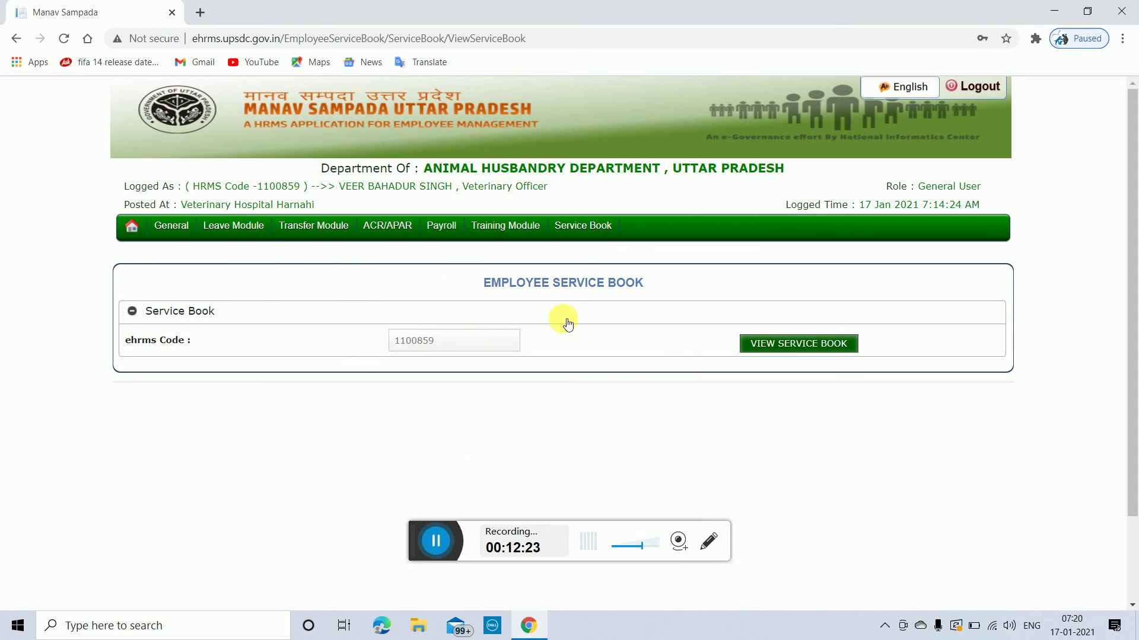
# Step: Log out of the eHRMS portal
pyautogui.moveTo(581, 225)
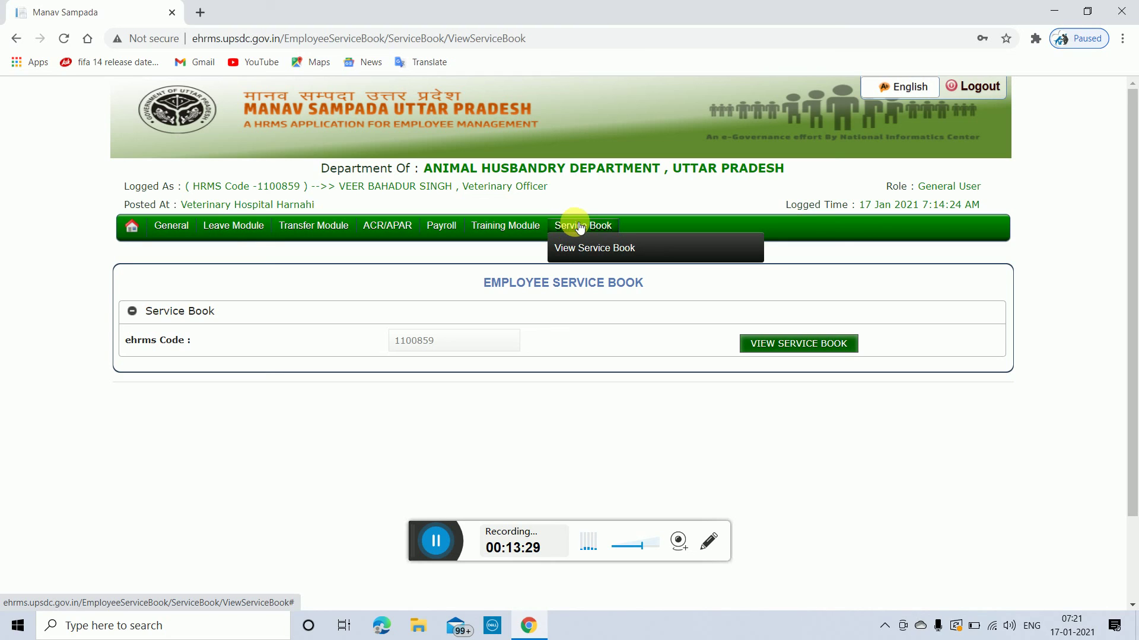
pyautogui.click(977, 89)
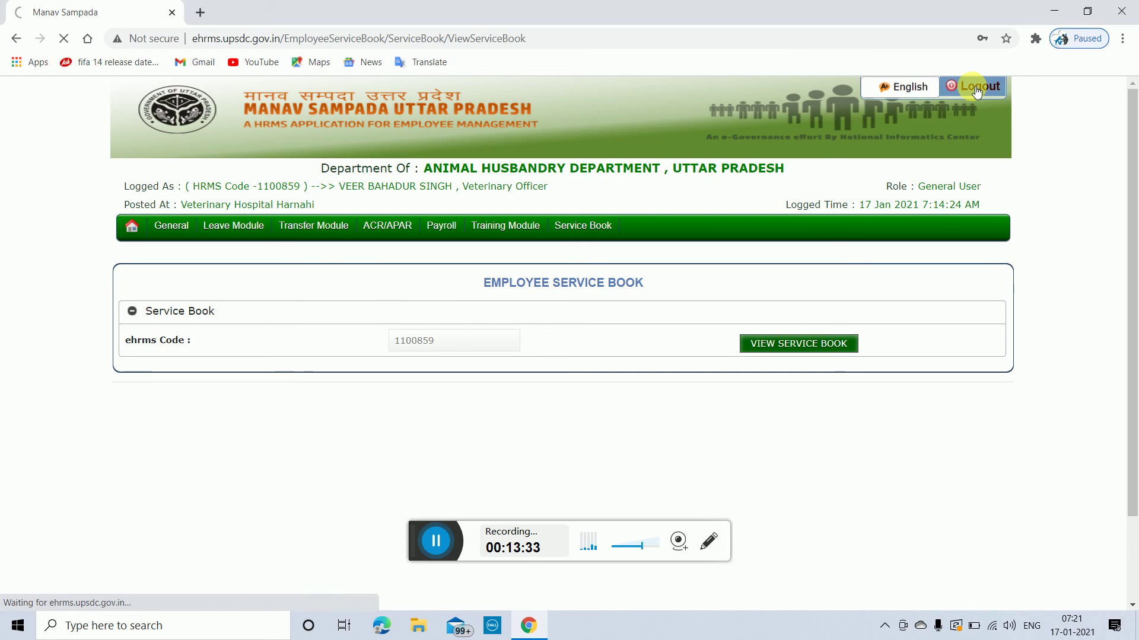